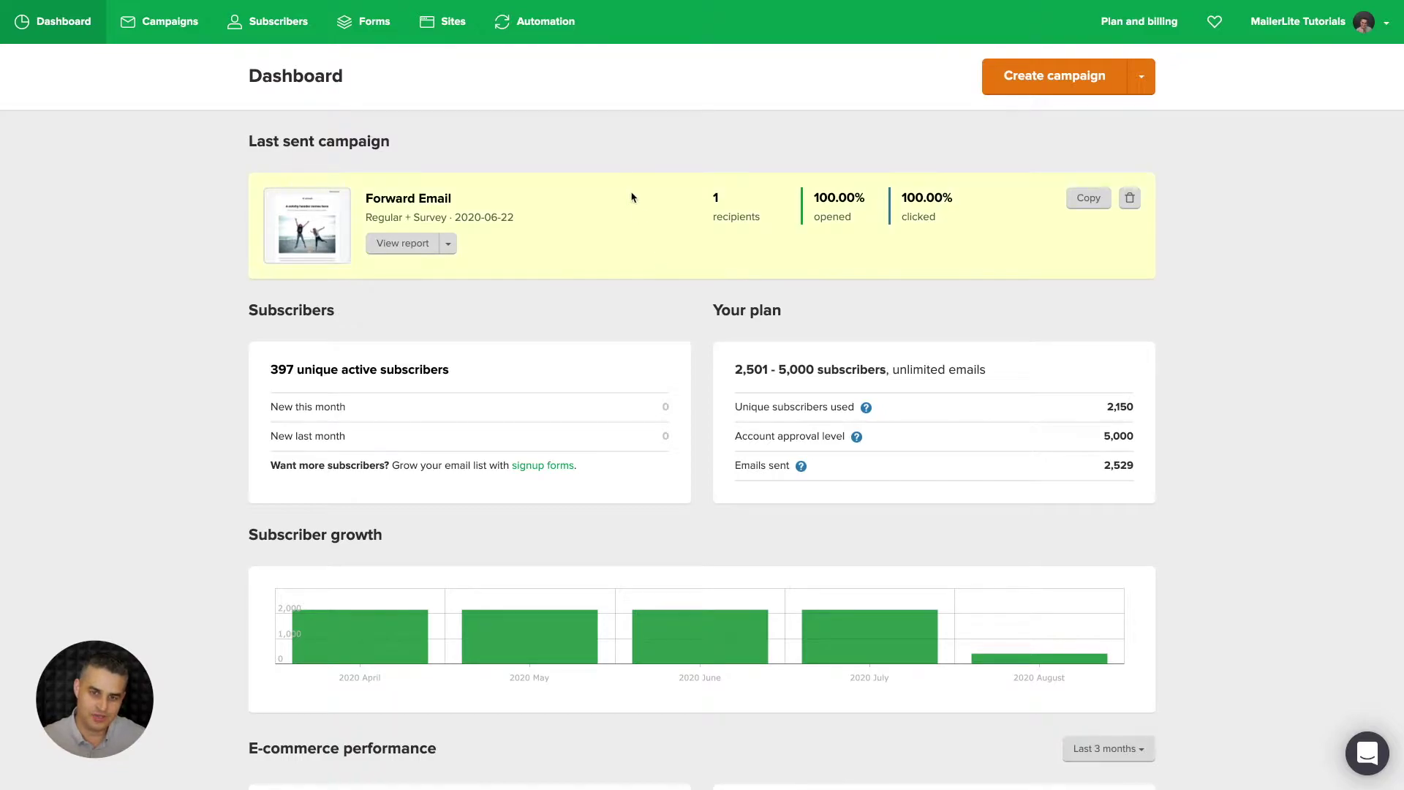
Step: Sort the Automation workflows by open rate, putting Welcome! :) at 99.00% on top
{"action": "left_click", "coordinate": [537, 21]}
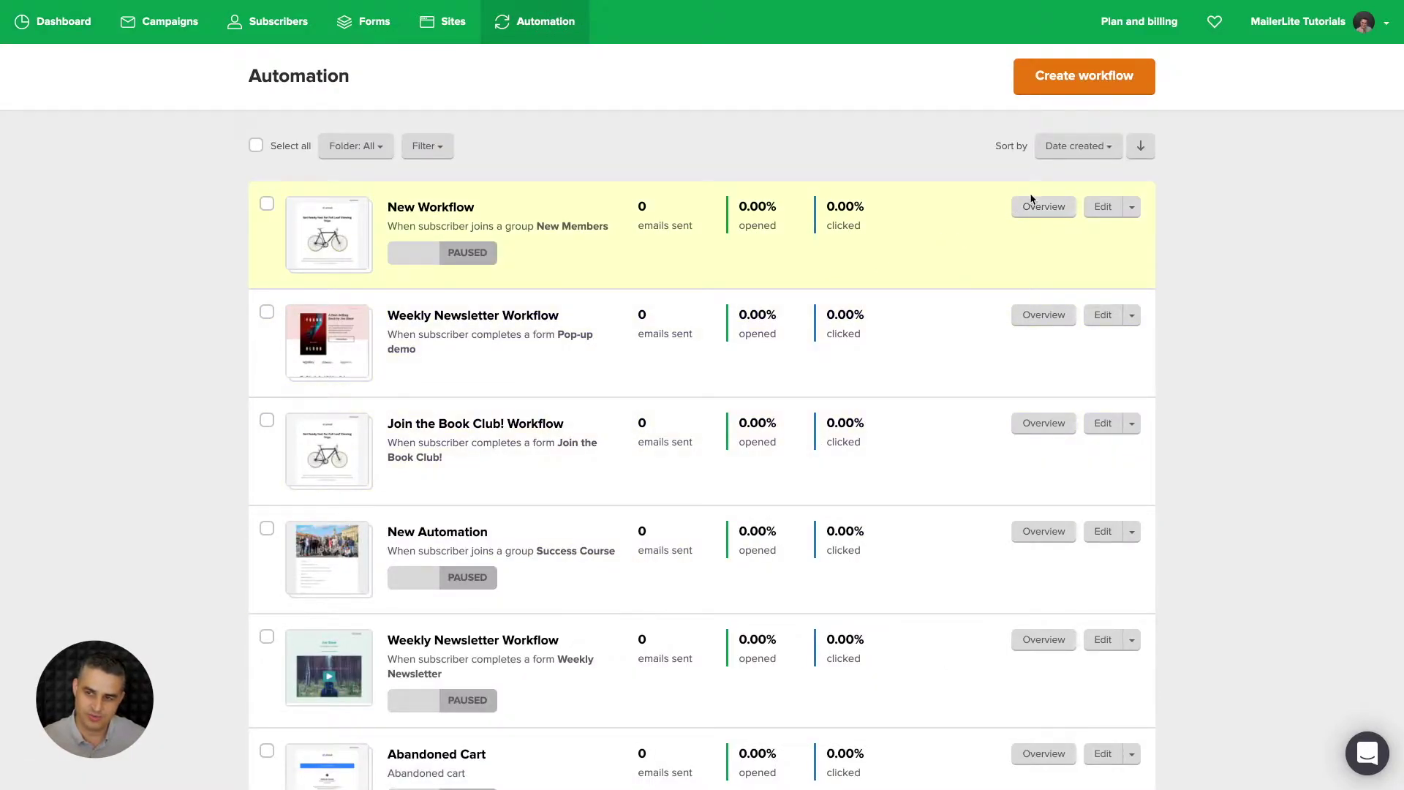
{"action": "left_click", "coordinate": [1073, 148]}
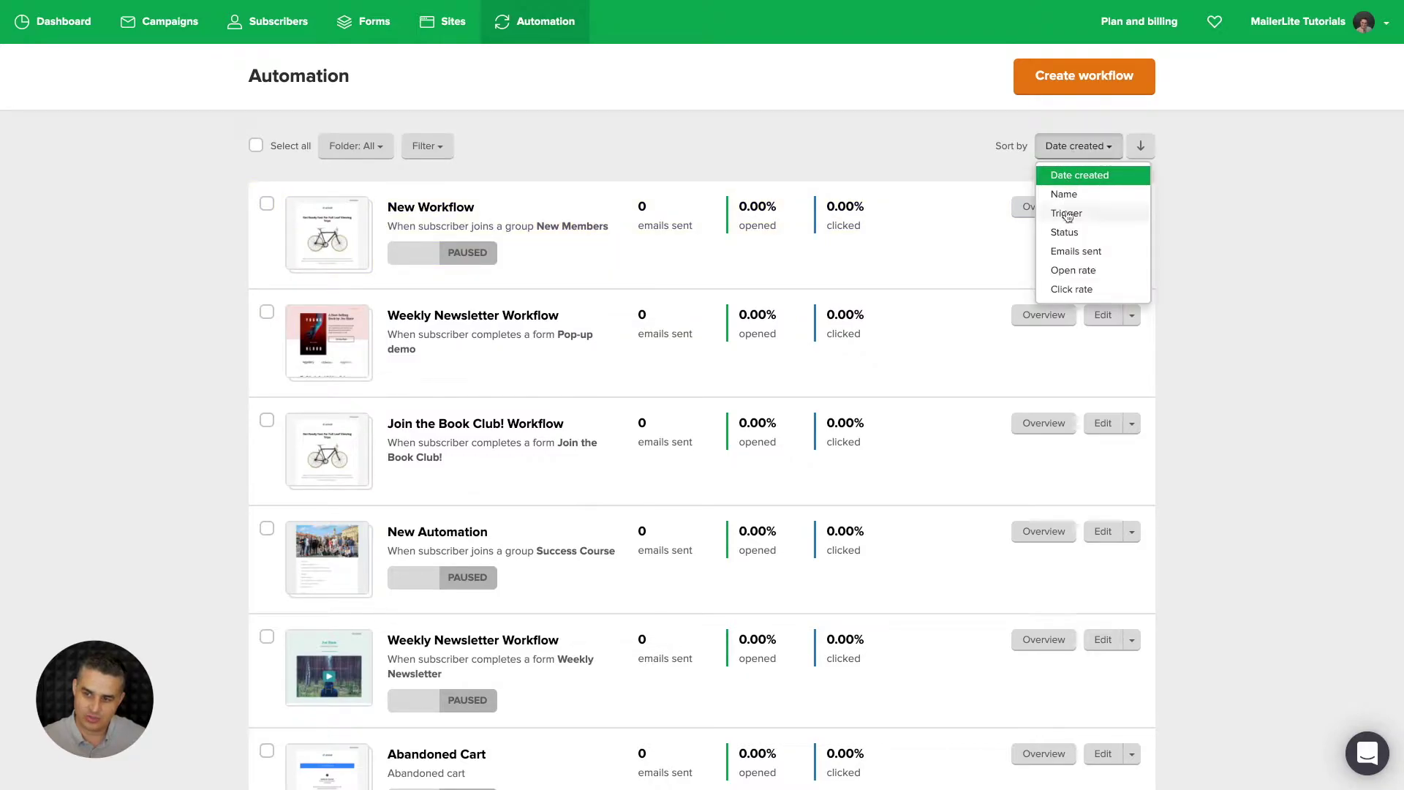
{"action": "left_click", "coordinate": [1066, 271]}
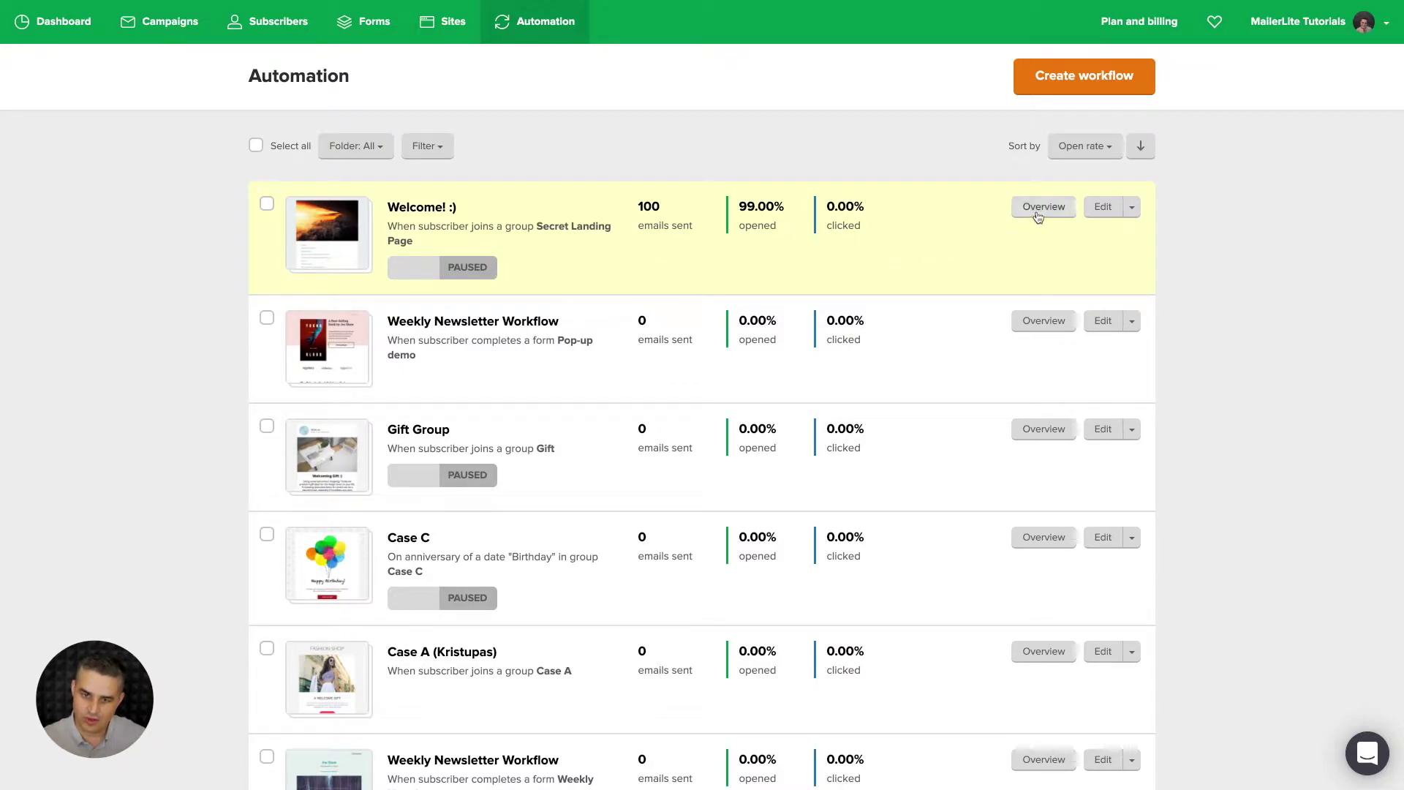
Step: Open the Welcome! :) workflow overview and check its monthly stats time range and export options
{"action": "left_click", "coordinate": [432, 210]}
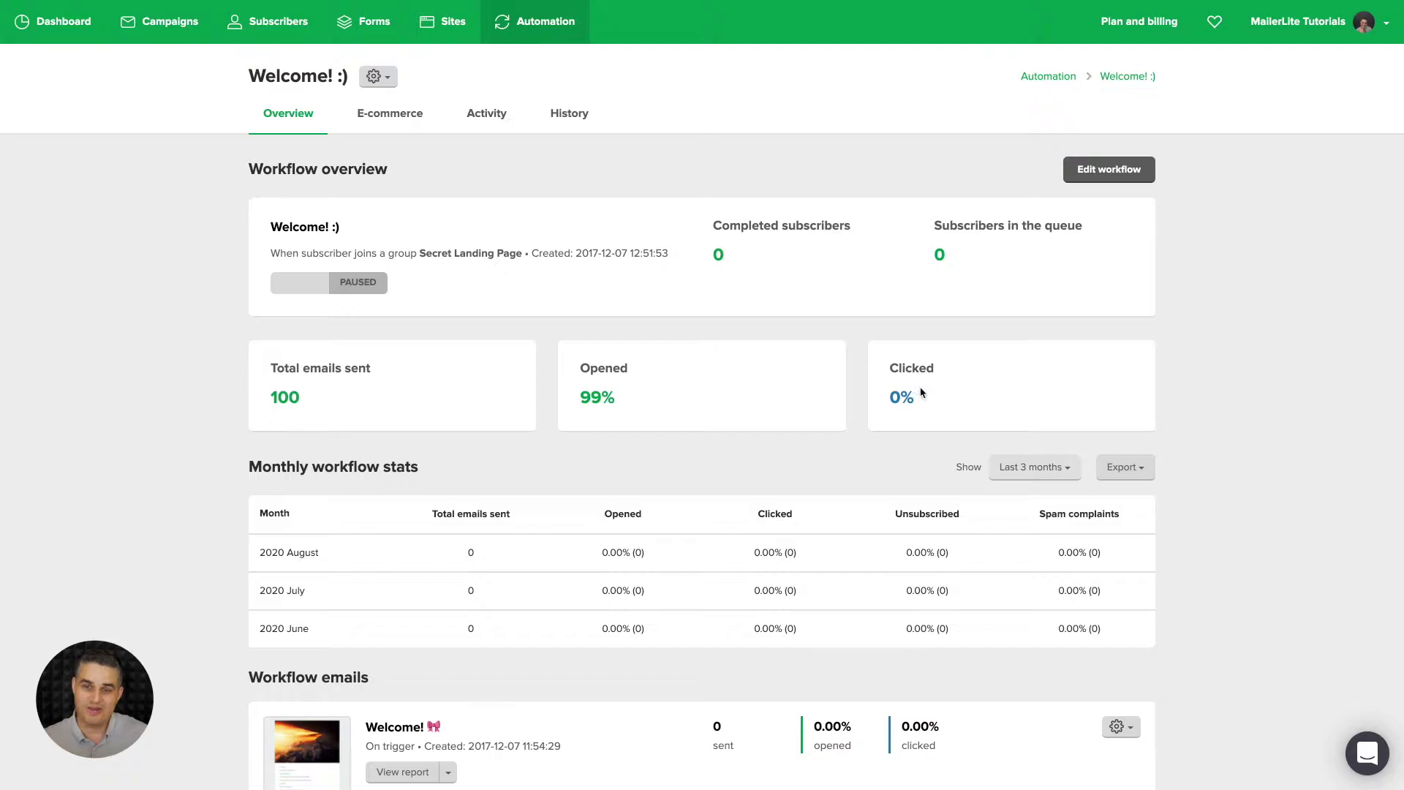
{"action": "scroll", "coordinate": [920, 393], "scroll_direction": "down", "scroll_amount": 3}
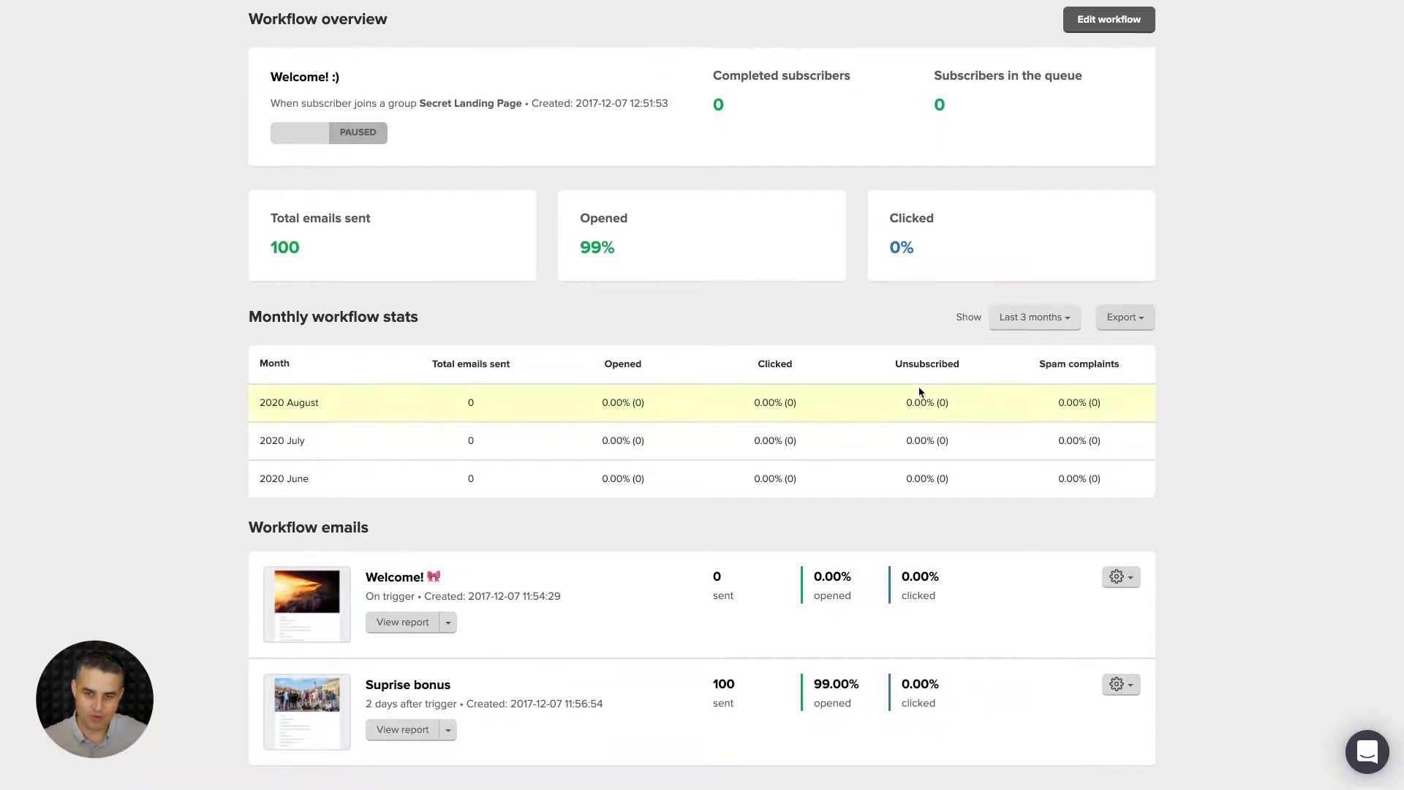
{"action": "left_click", "coordinate": [1024, 320]}
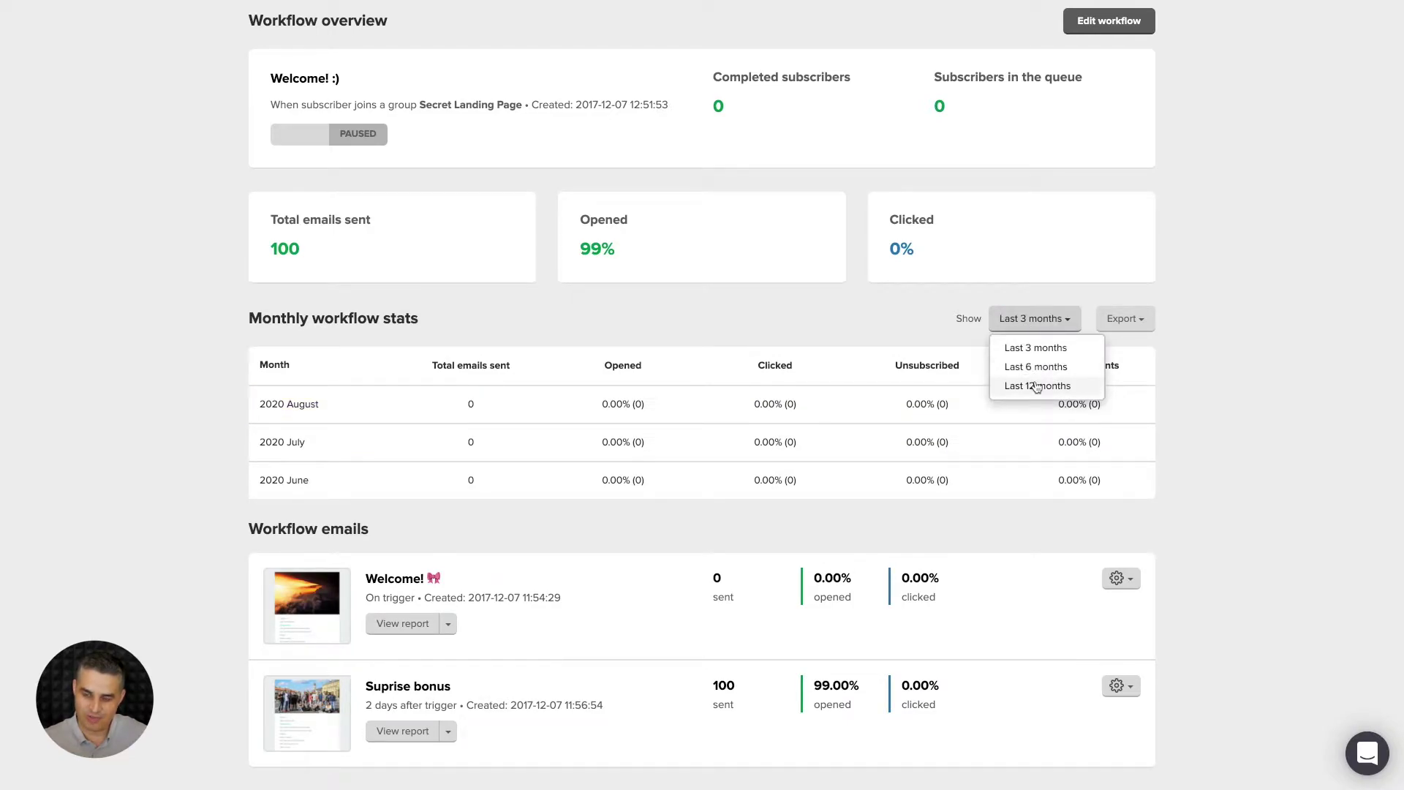
{"action": "left_click", "coordinate": [1126, 320]}
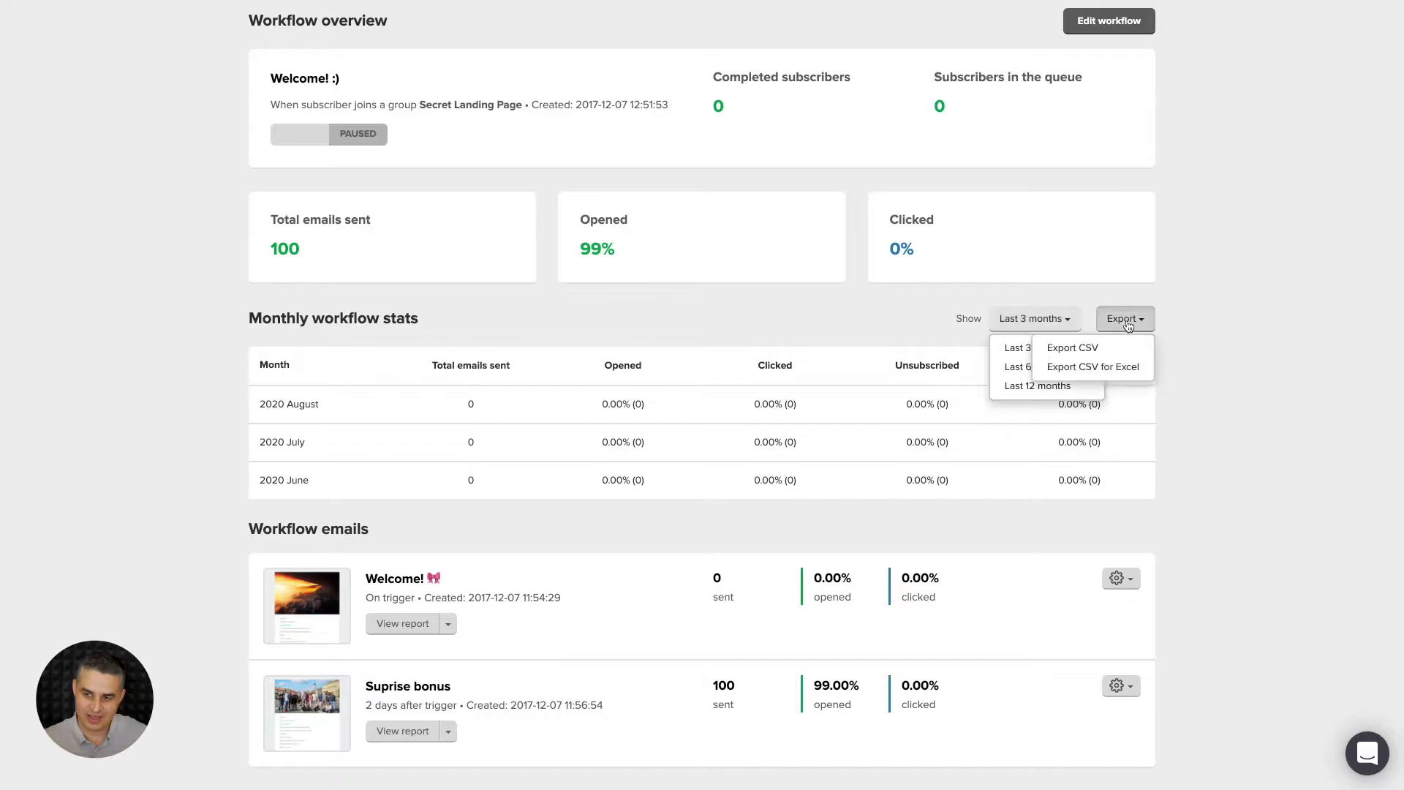
{"action": "left_click", "coordinate": [1187, 380]}
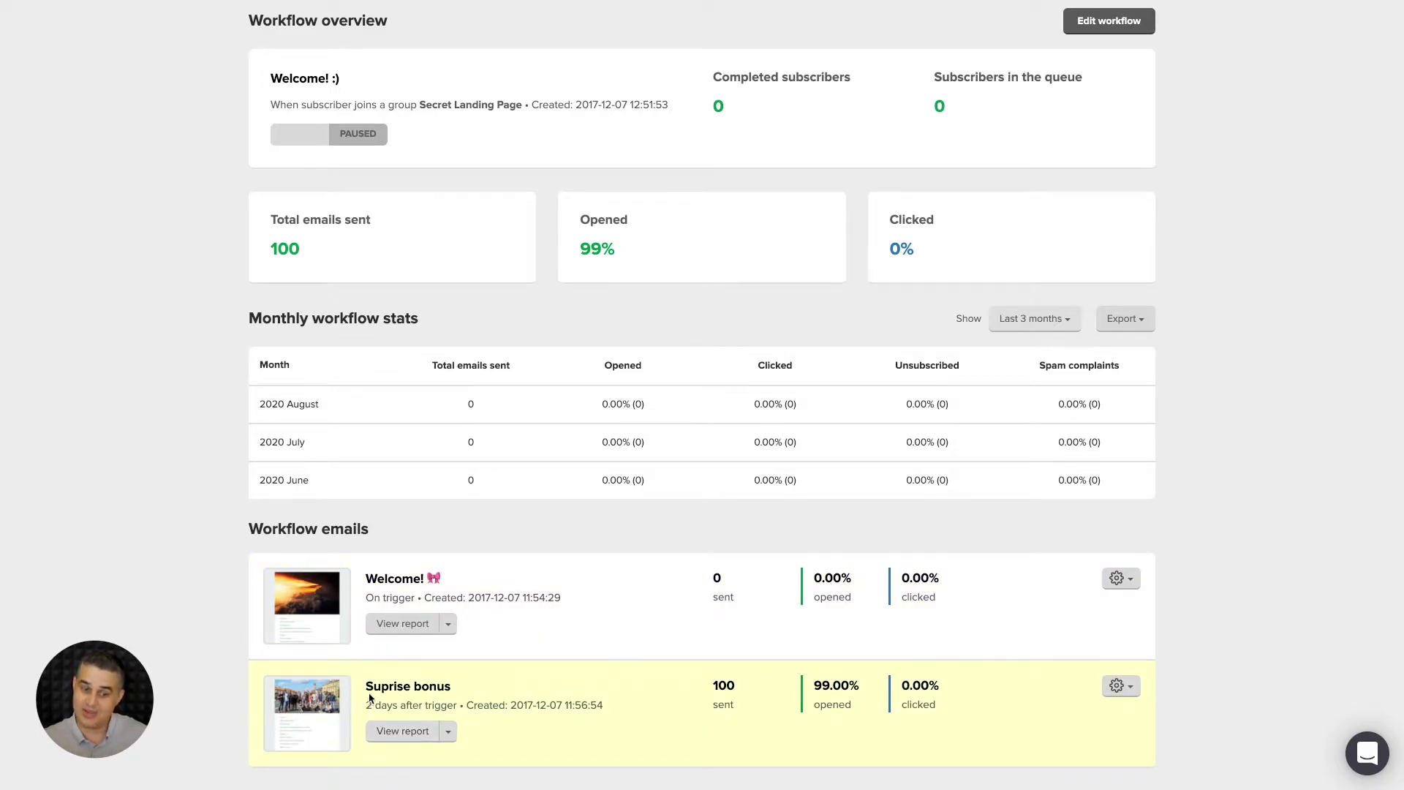
Step: Open the Suprise bonus email report and view its e-commerce results: 0 orders, 0.00 revenue
{"action": "left_click", "coordinate": [397, 731]}
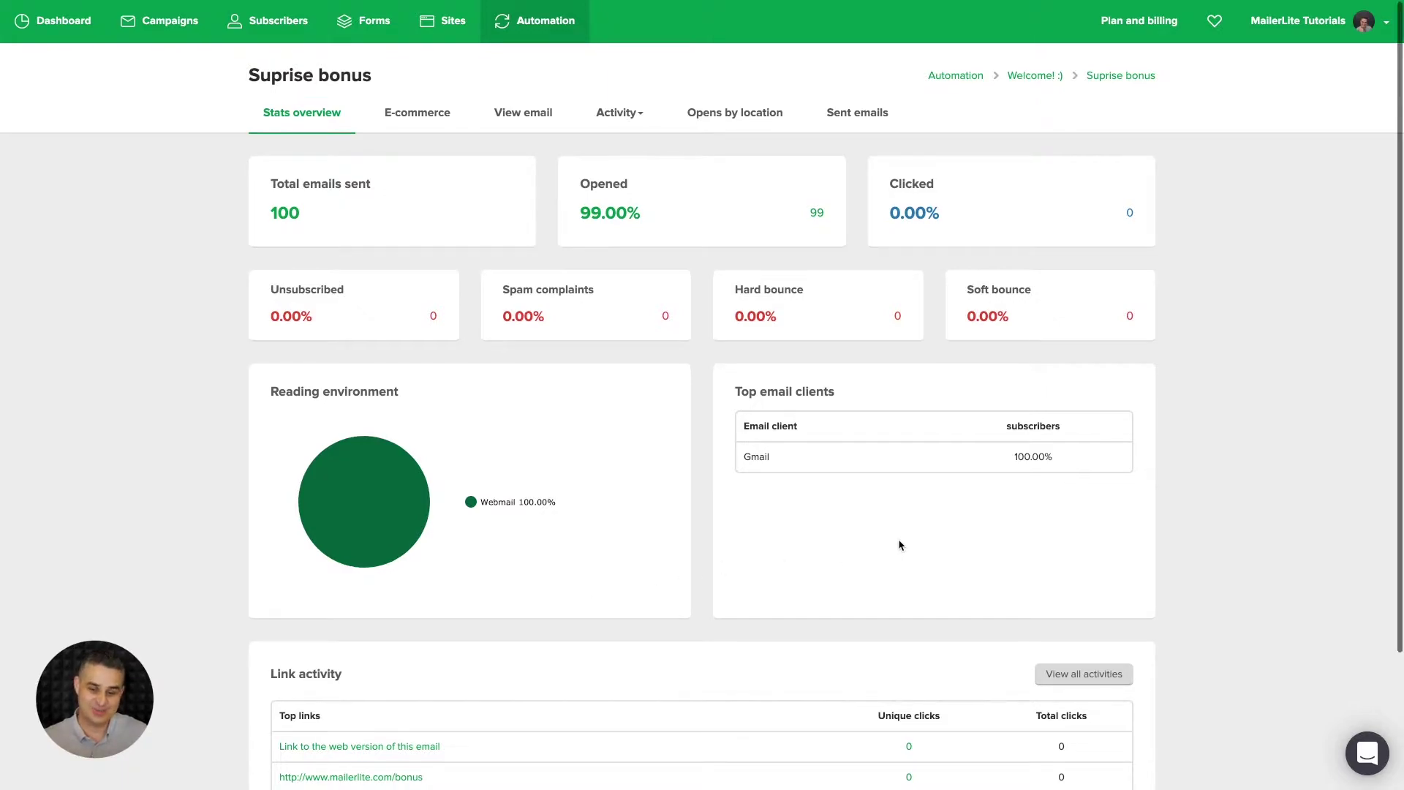
{"action": "scroll", "coordinate": [900, 545], "scroll_direction": "down", "scroll_amount": 3}
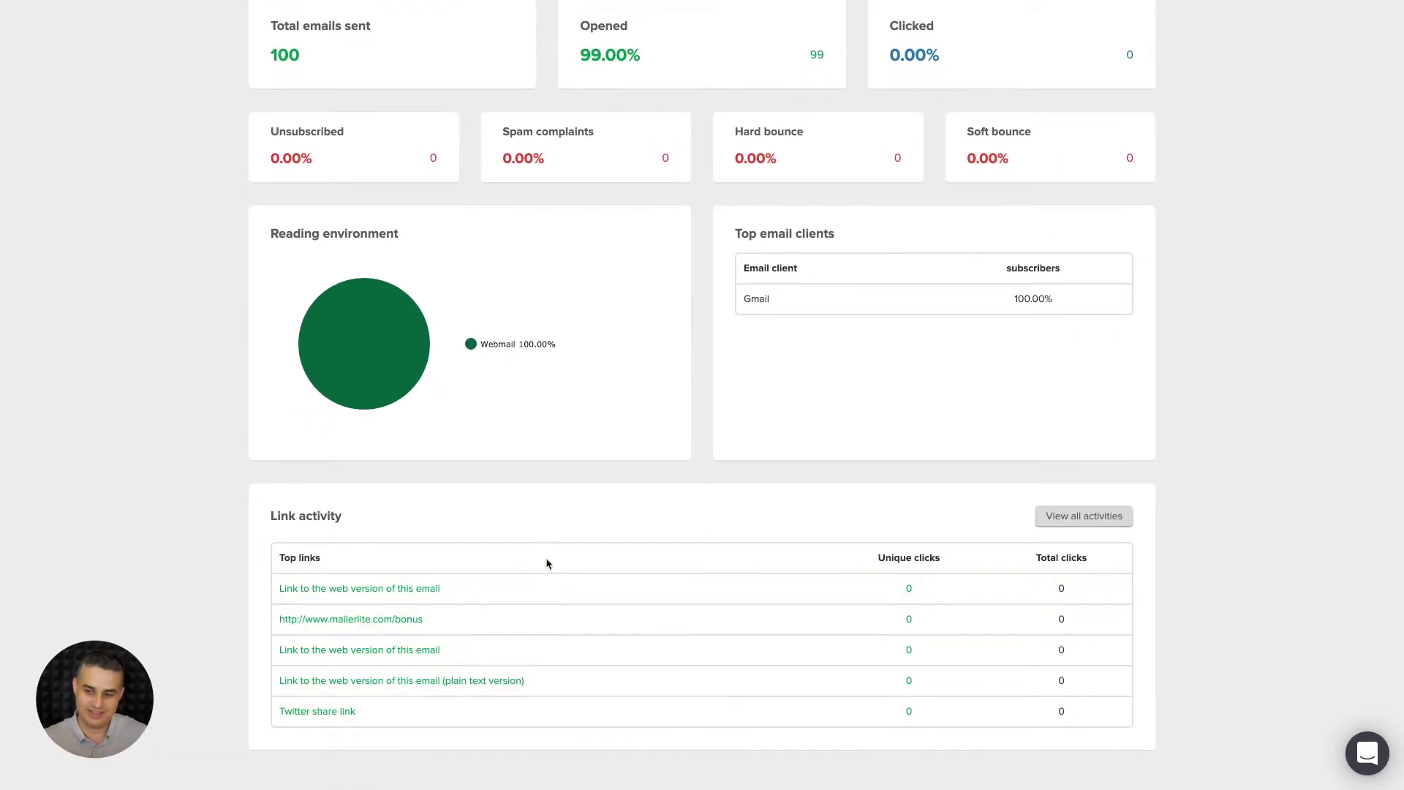
{"action": "scroll", "coordinate": [605, 552], "scroll_direction": "up", "scroll_amount": 3}
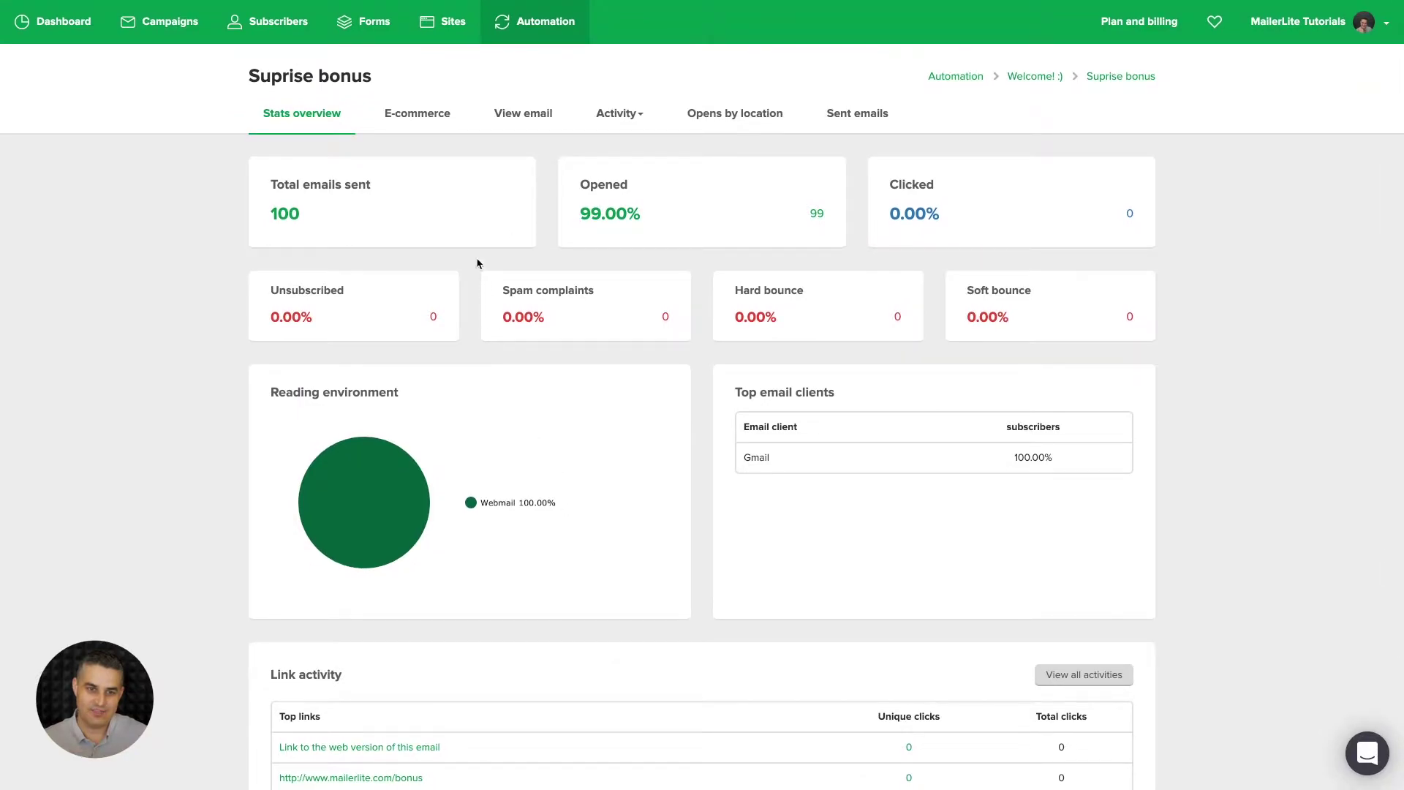
{"action": "left_click", "coordinate": [436, 126]}
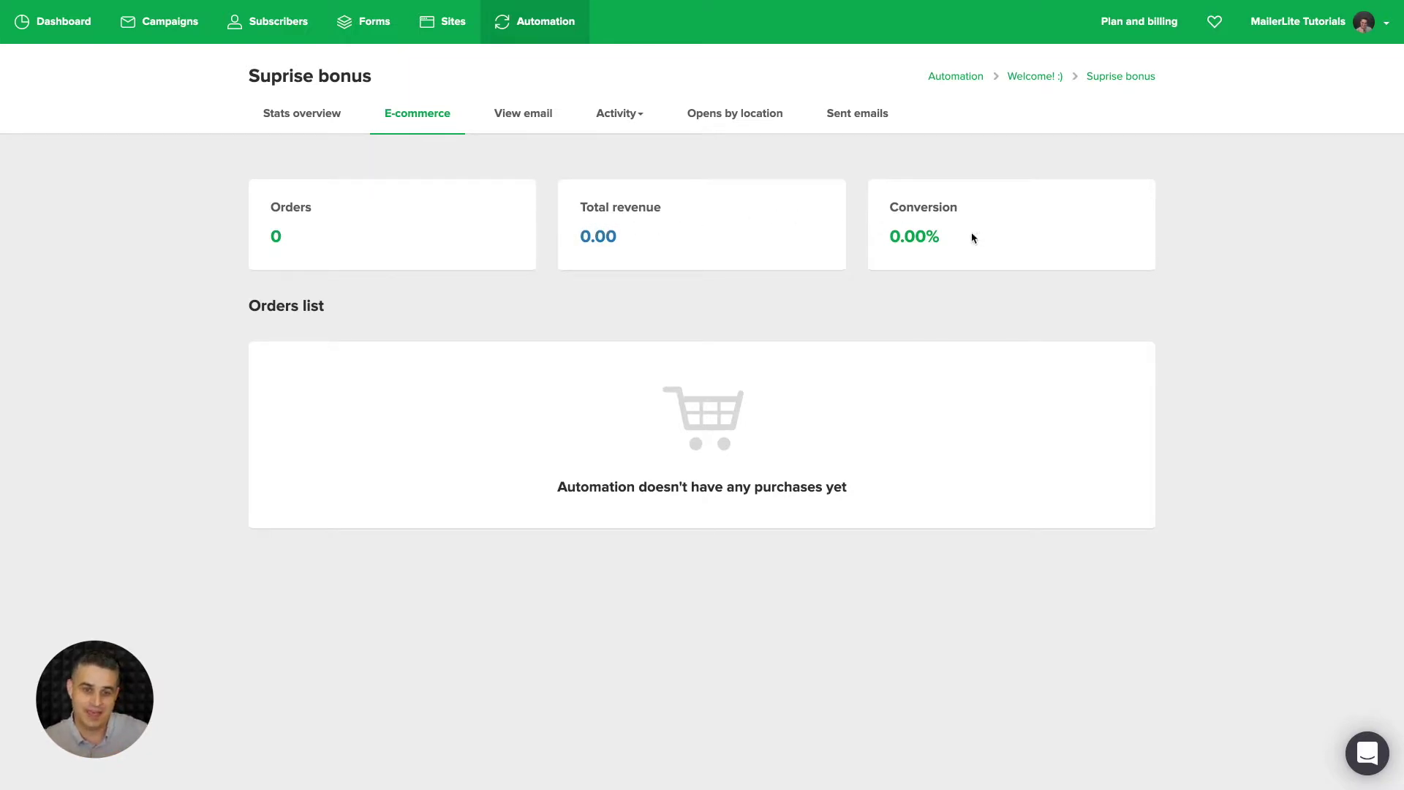
Step: Preview the Suprise bonus email's content with the click map switched off
{"action": "left_click", "coordinate": [533, 121]}
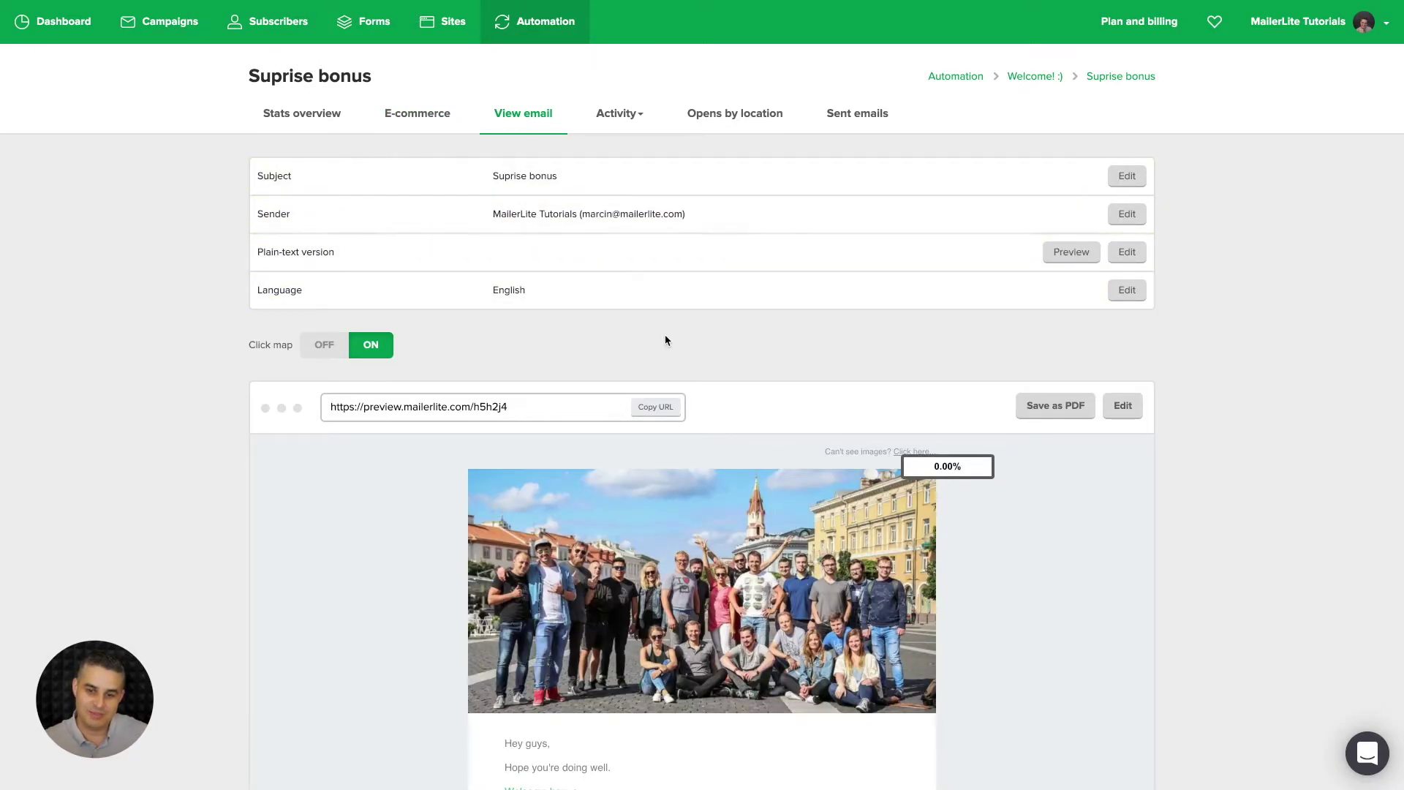
{"action": "scroll", "coordinate": [664, 340], "scroll_direction": "down", "scroll_amount": 1}
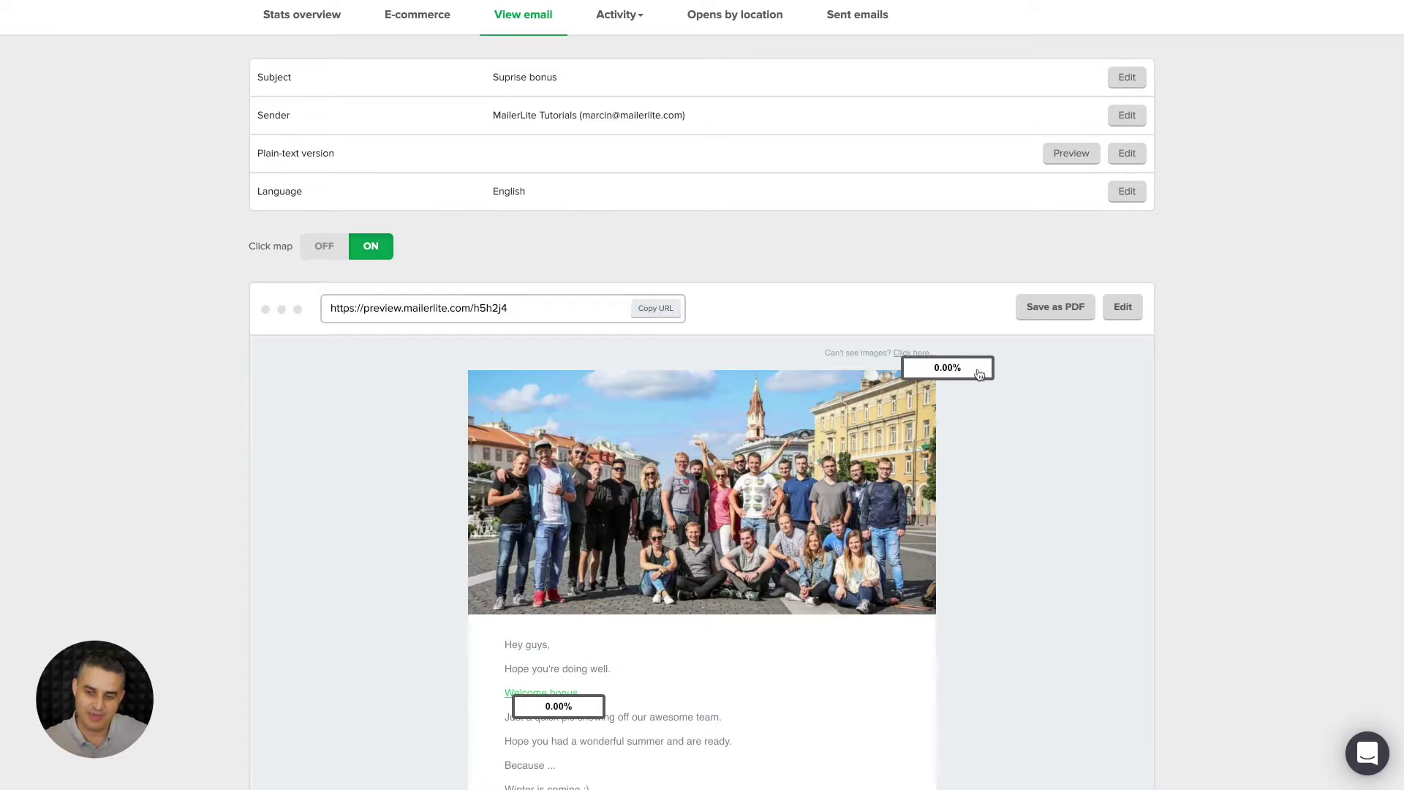
{"action": "scroll", "coordinate": [951, 377], "scroll_direction": "down", "scroll_amount": 2}
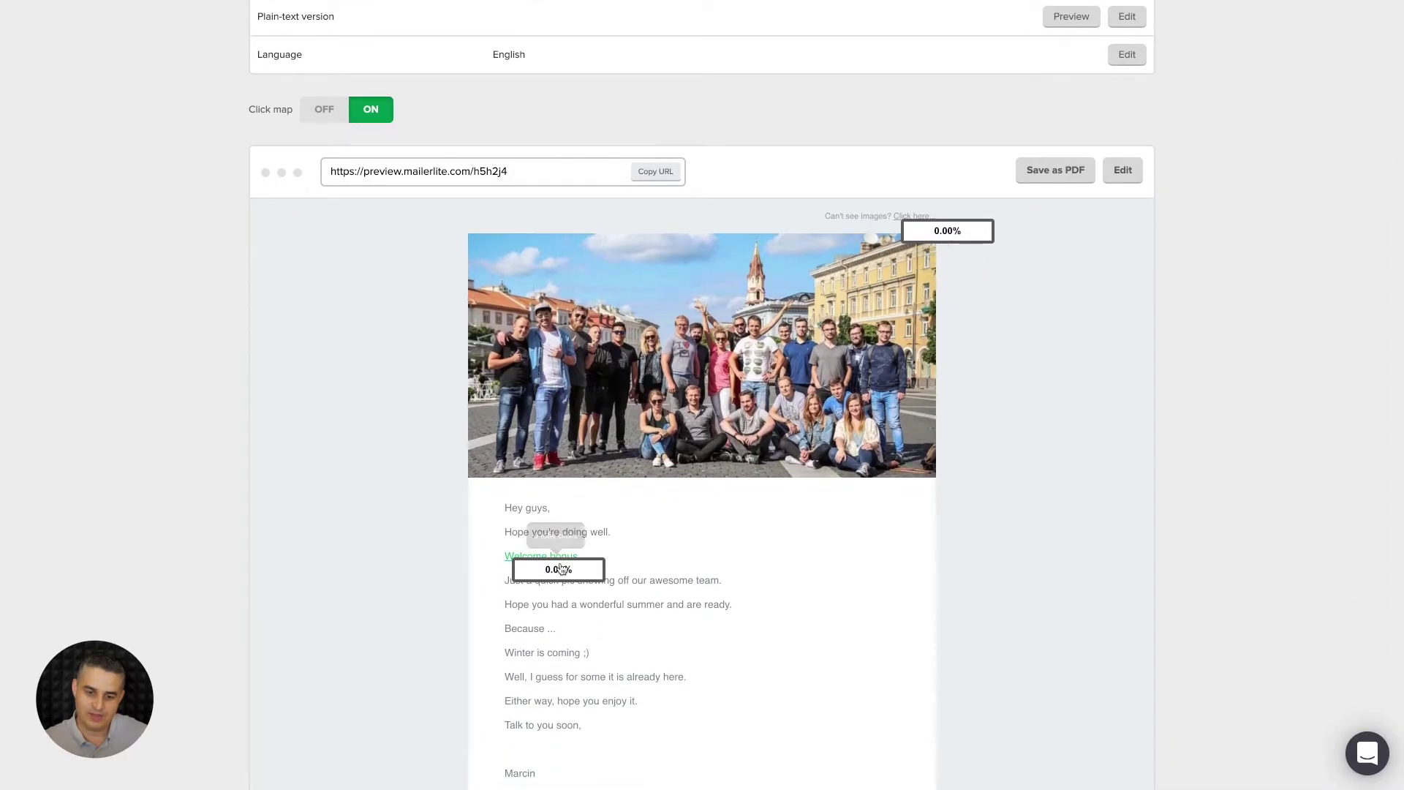
{"action": "scroll", "coordinate": [561, 569], "scroll_direction": "down", "scroll_amount": 3}
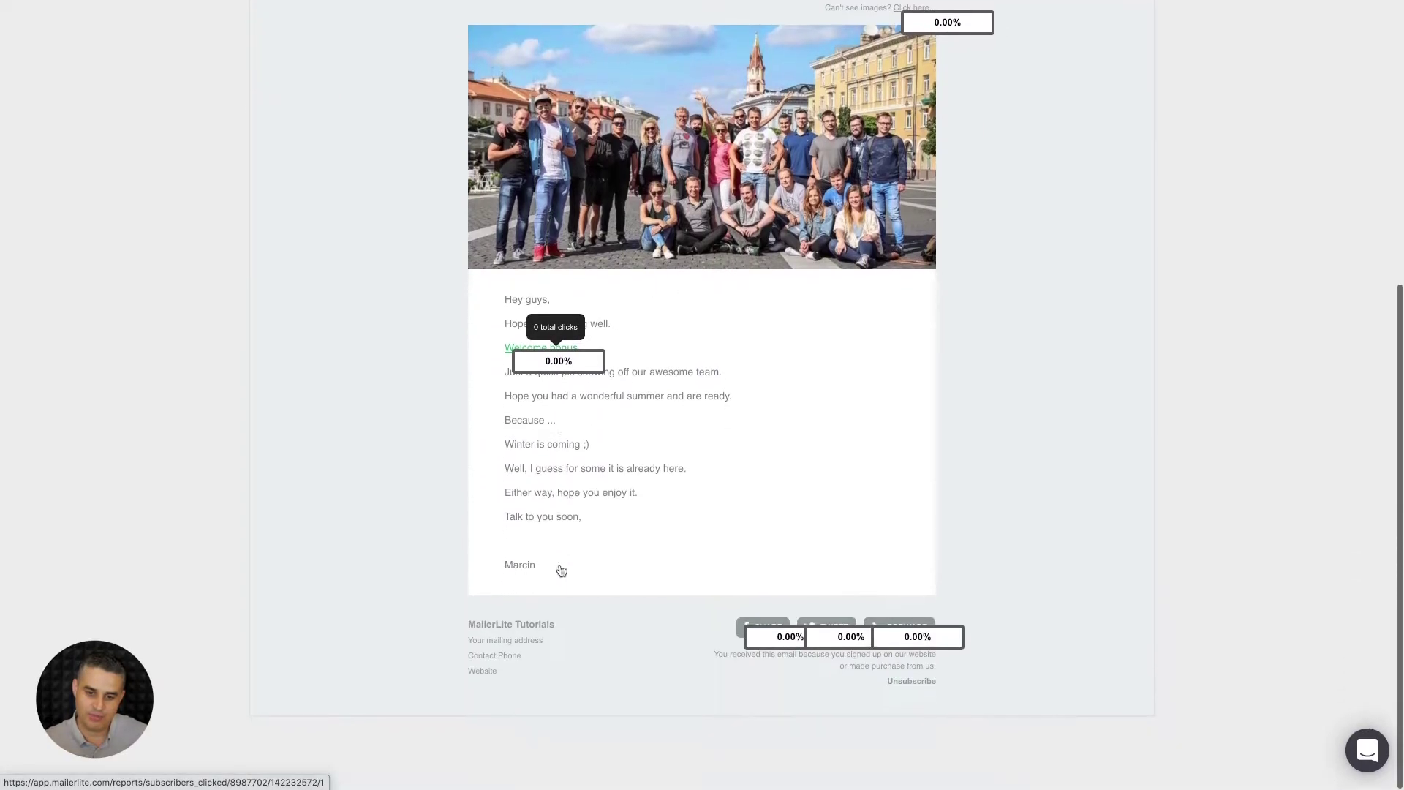
{"action": "scroll", "coordinate": [677, 551], "scroll_direction": "up", "scroll_amount": 4}
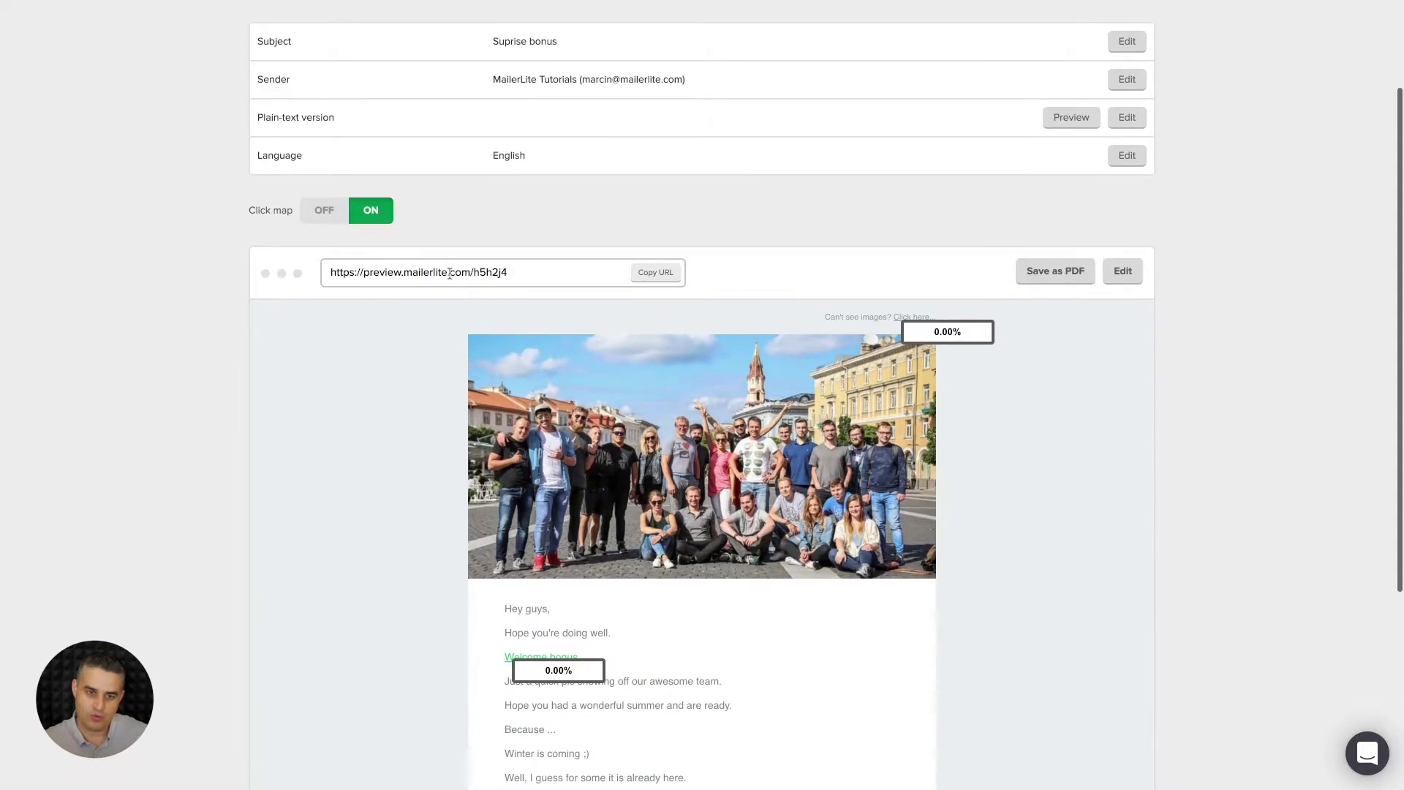
{"action": "left_click", "coordinate": [331, 214]}
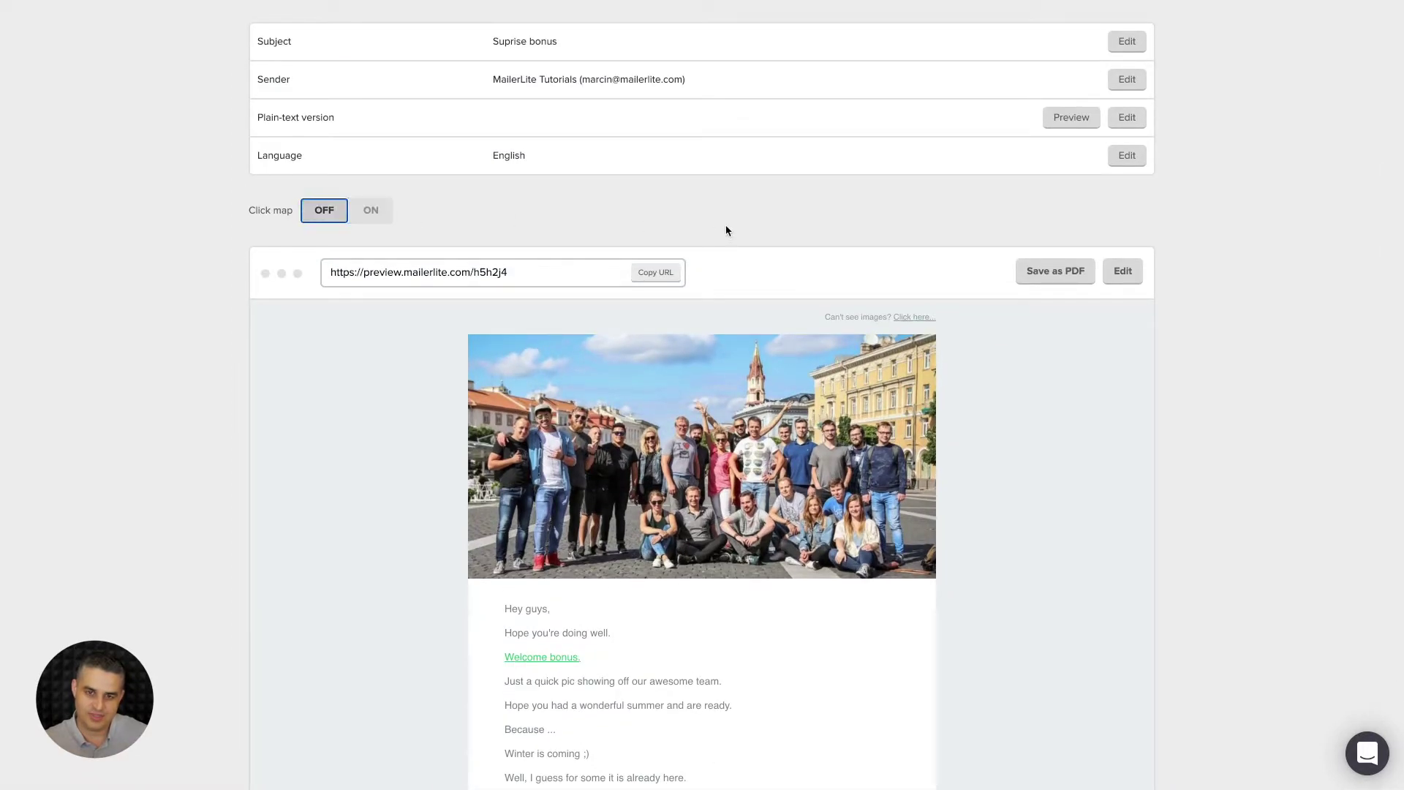
{"action": "scroll", "coordinate": [726, 228], "scroll_direction": "up", "scroll_amount": 2}
{"action": "left_click", "coordinate": [625, 119]}
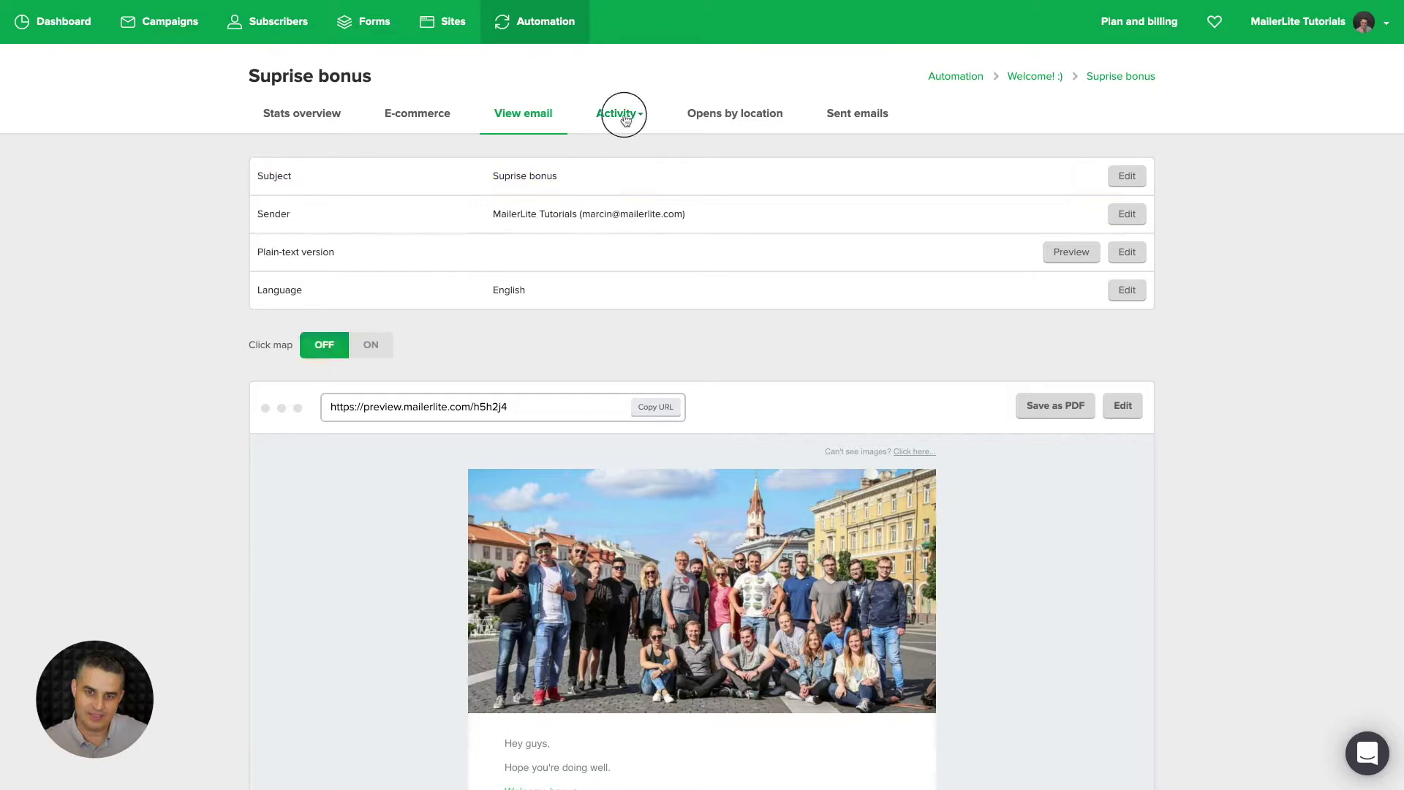
Step: Review the email's link activity, then view opens by location with United States at 99
{"action": "left_click", "coordinate": [611, 149]}
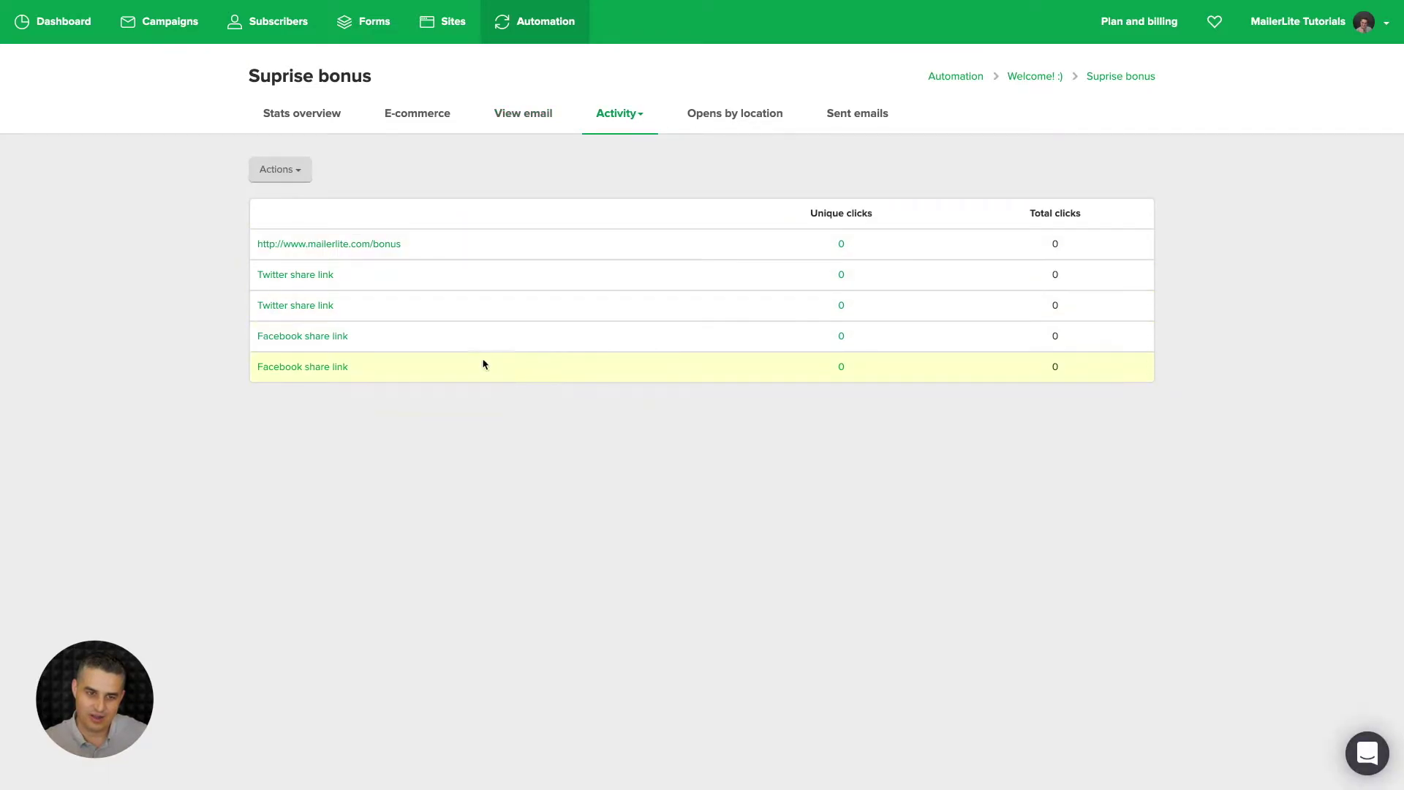
{"action": "left_click", "coordinate": [293, 172]}
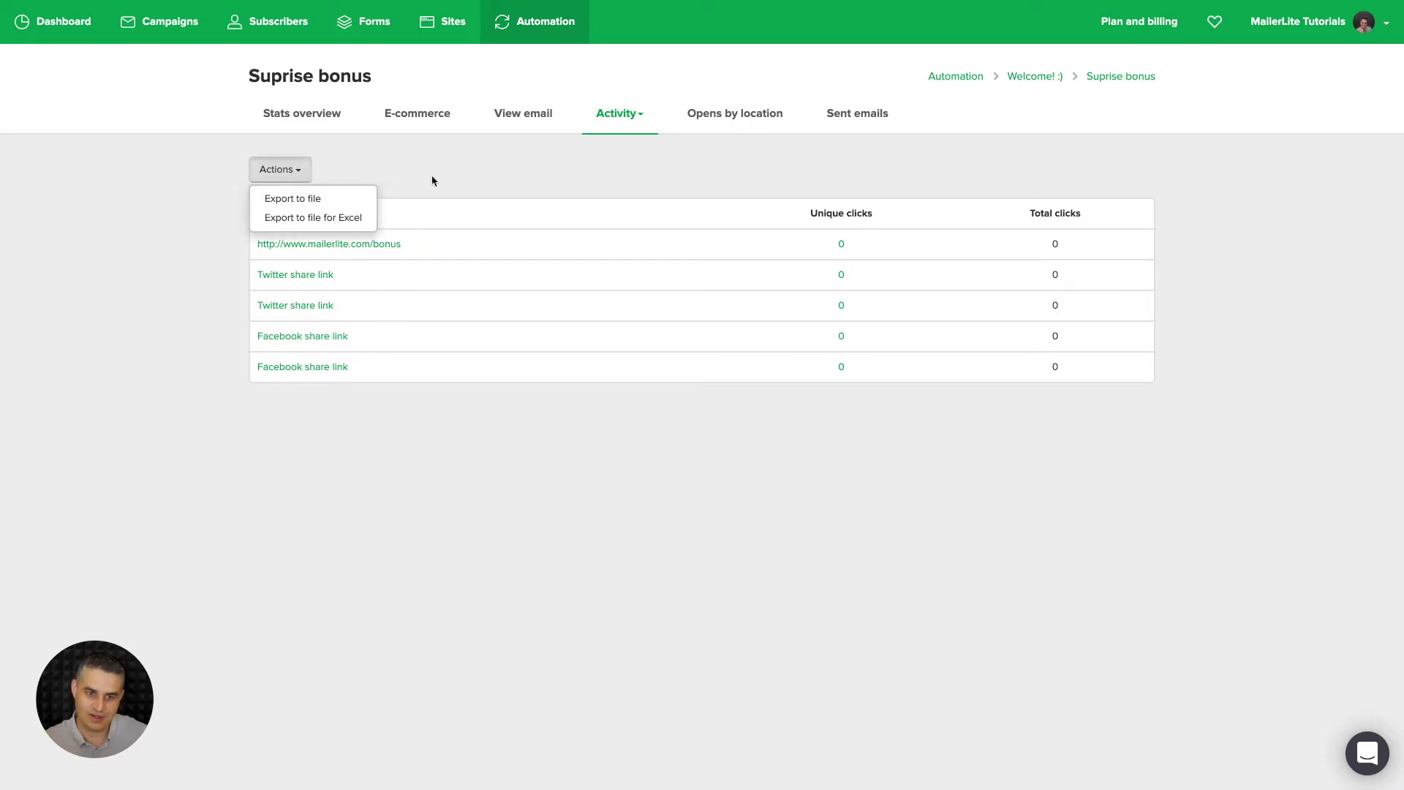
{"action": "left_click", "coordinate": [574, 181]}
{"action": "left_click", "coordinate": [730, 114]}
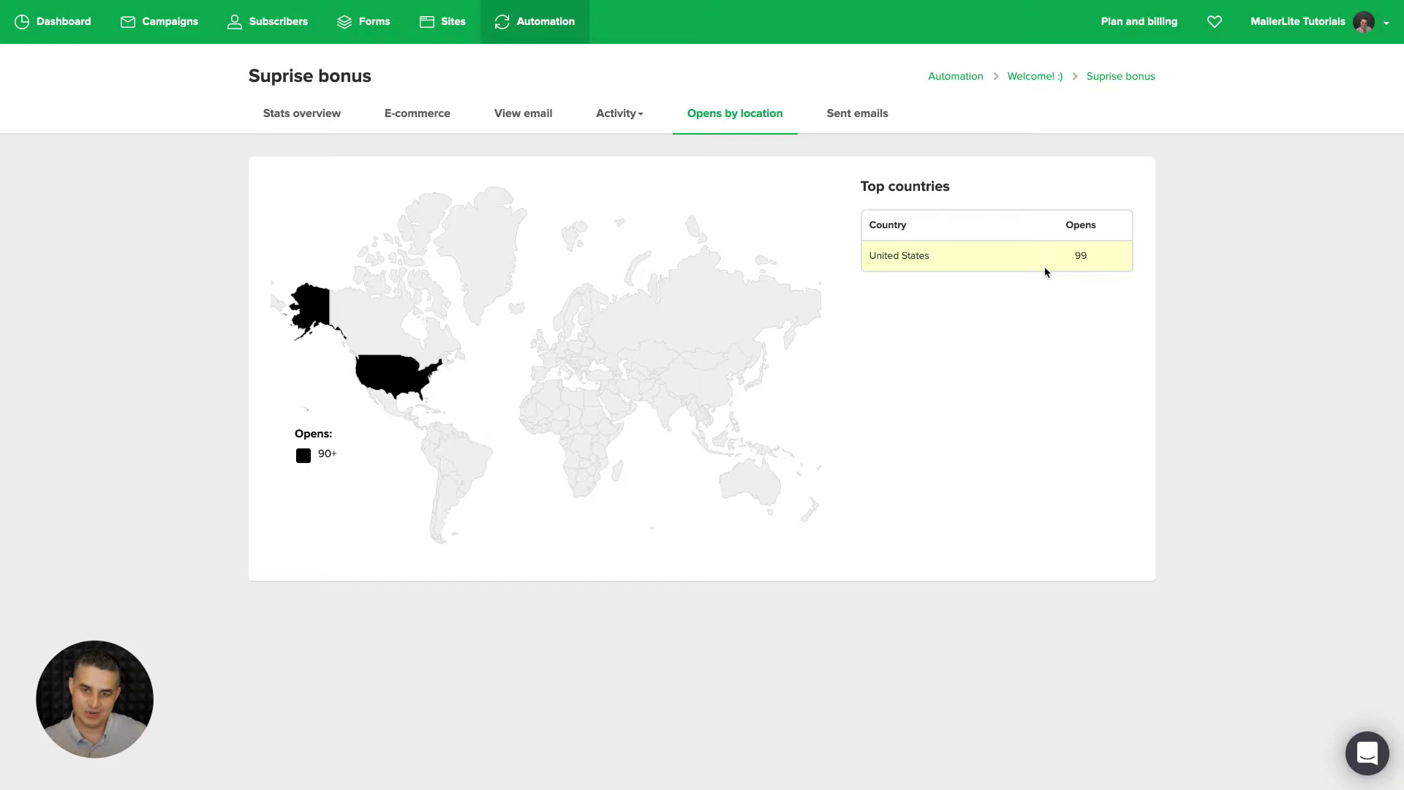
Step: Filter the sent emails list to Unopened, then to the 99 Opened recipients
{"action": "left_click", "coordinate": [860, 117]}
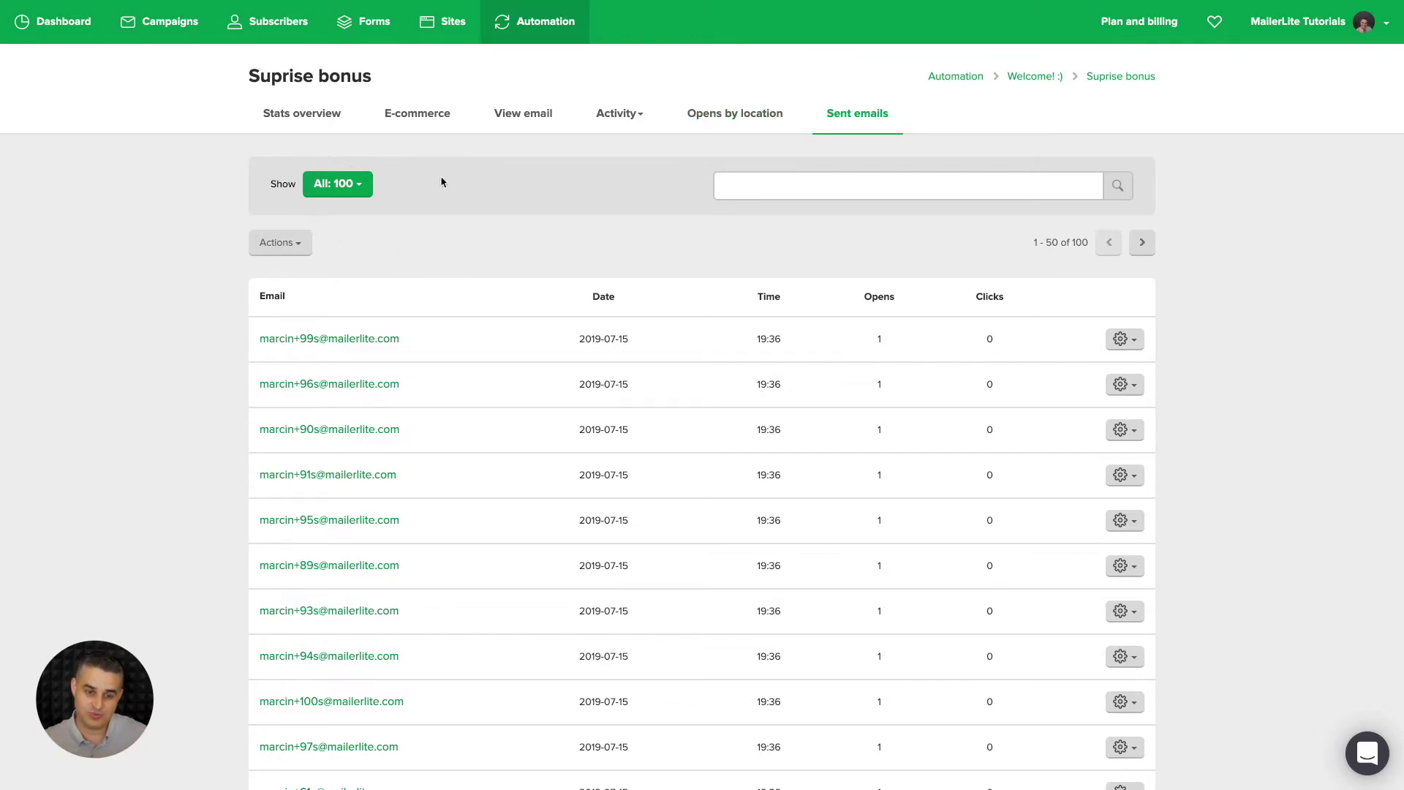
{"action": "left_click", "coordinate": [363, 191]}
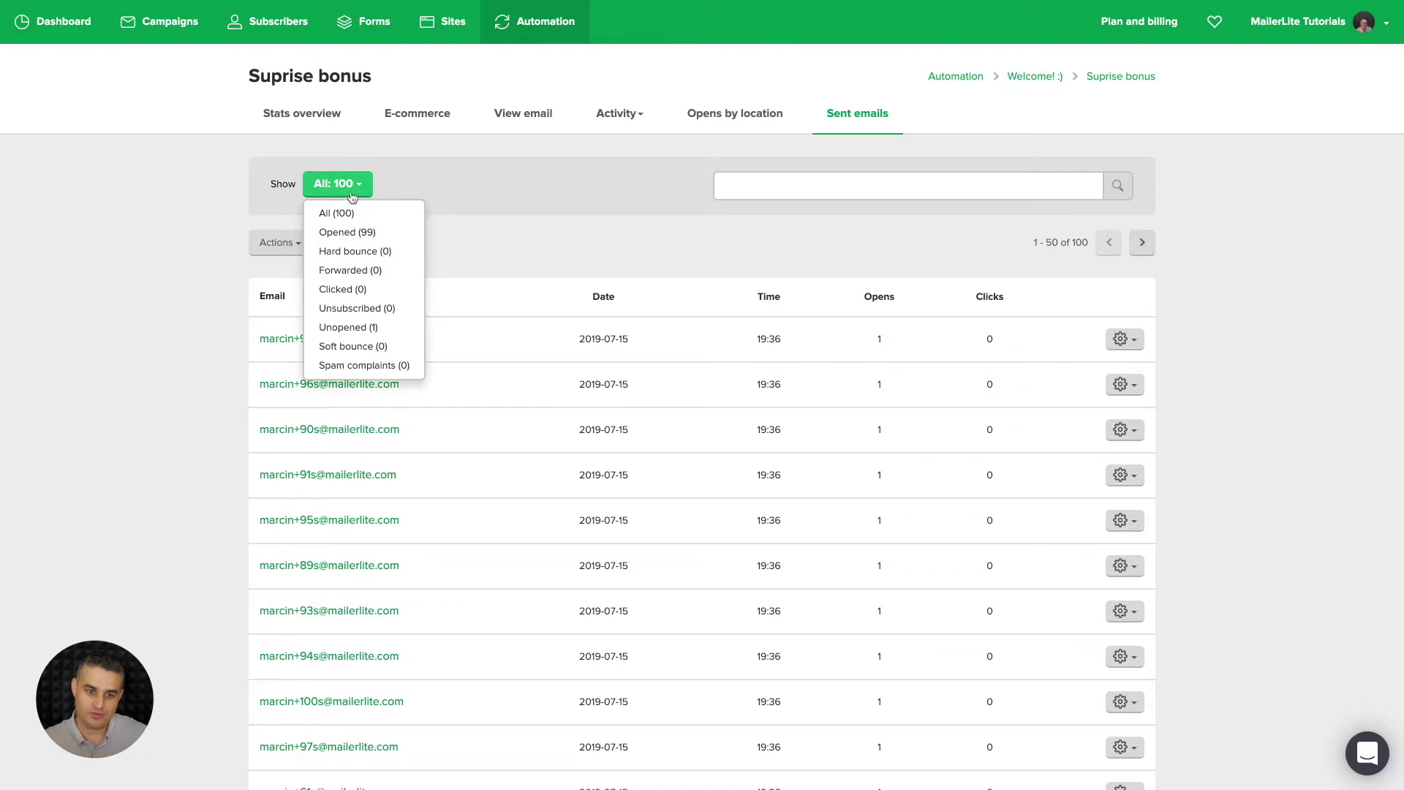
{"action": "left_click", "coordinate": [345, 328]}
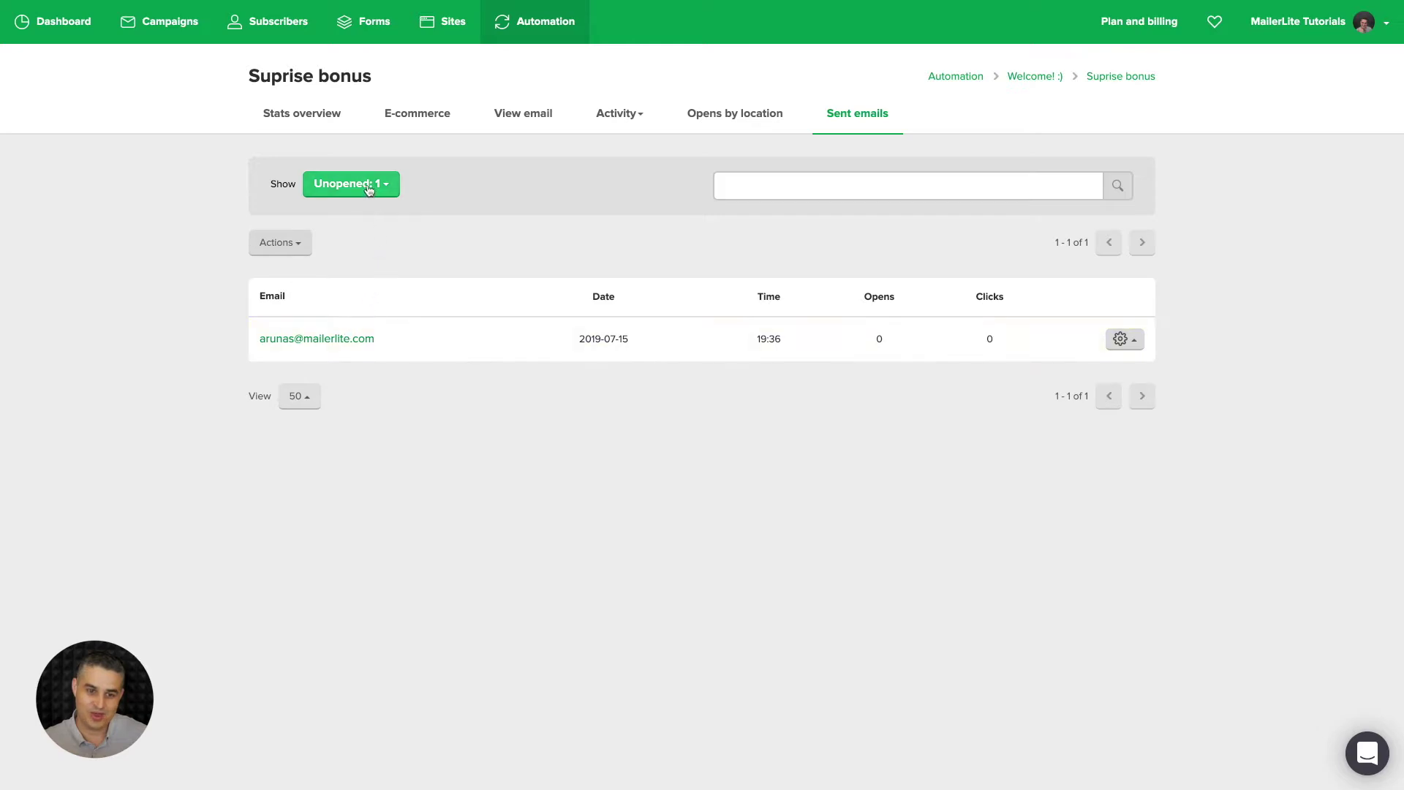
{"action": "left_click", "coordinate": [370, 185]}
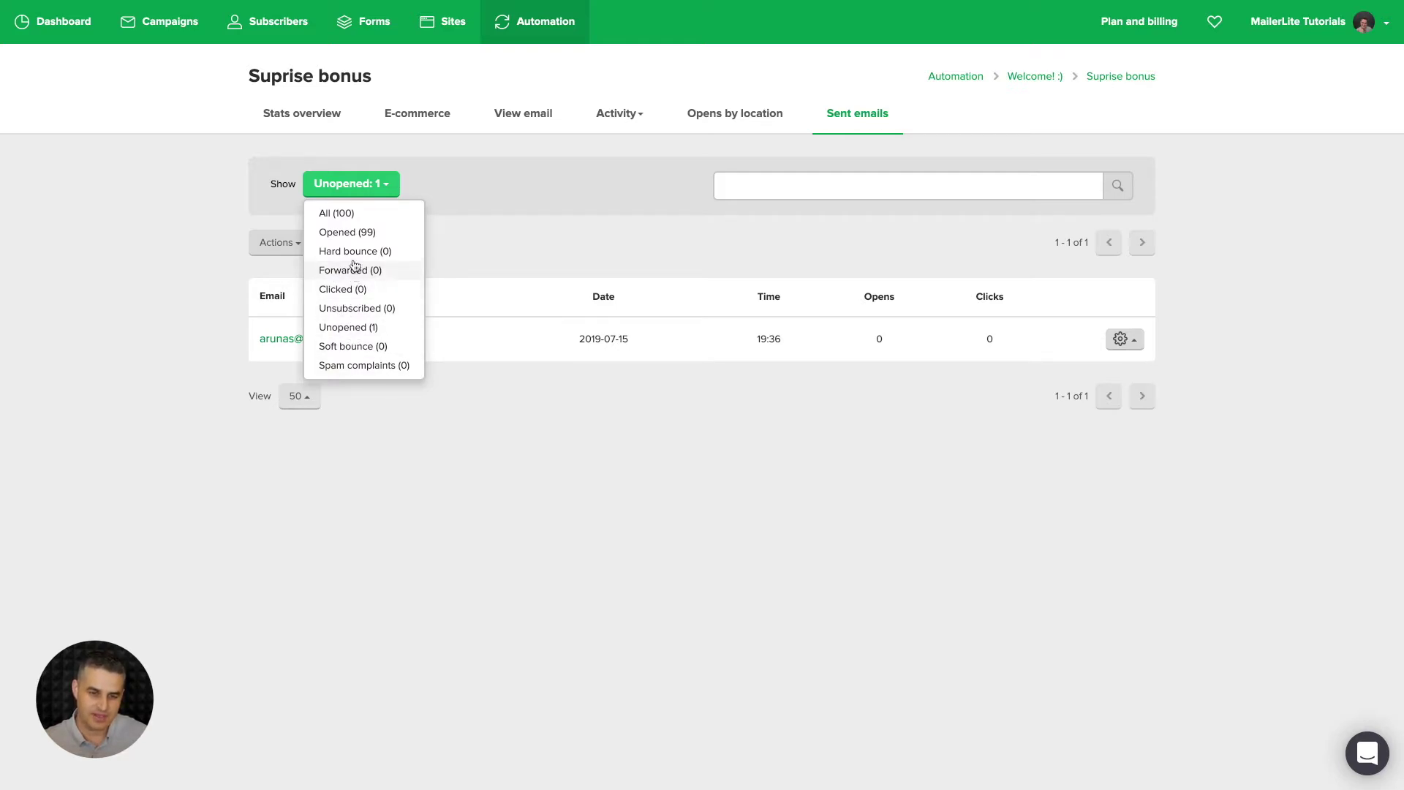
{"action": "left_click", "coordinate": [347, 233]}
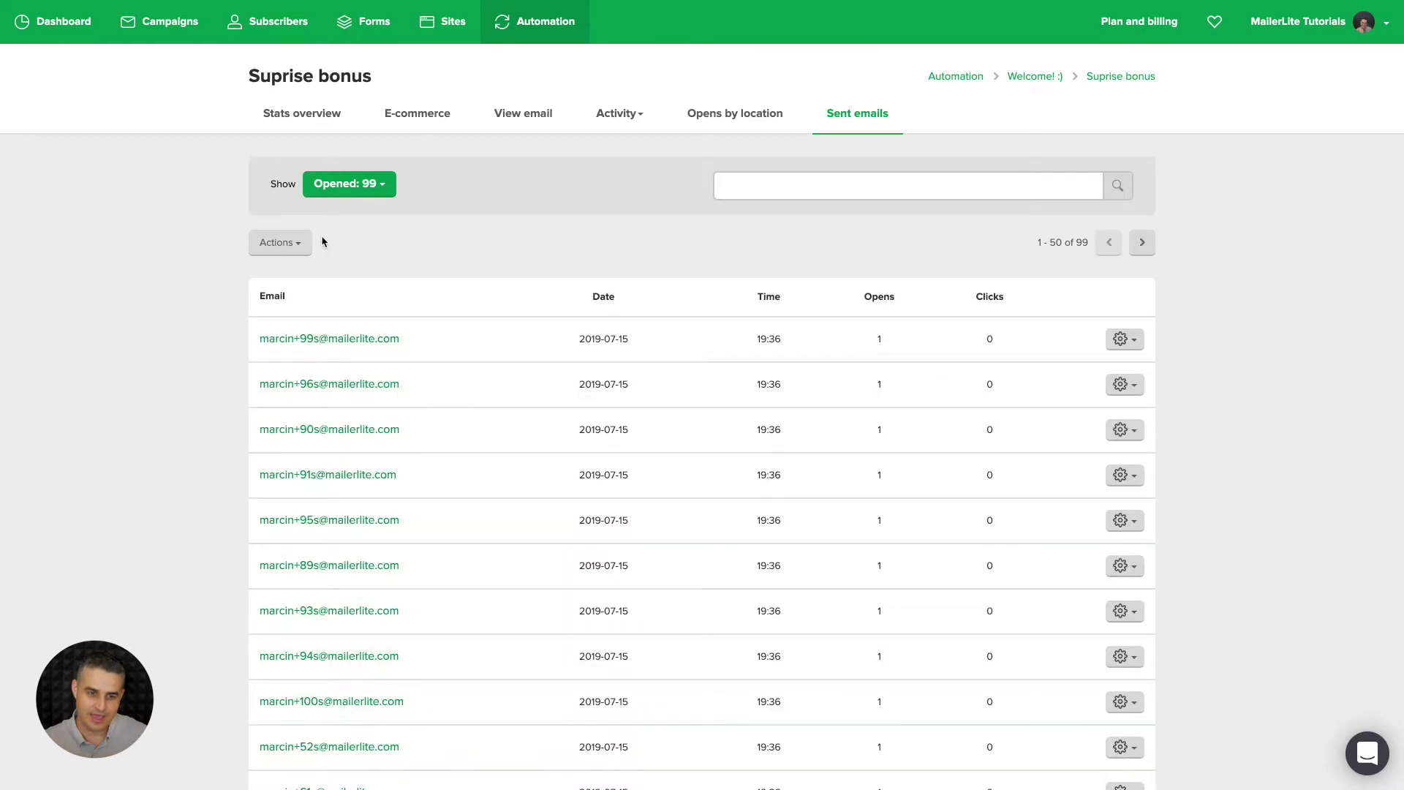
Step: Browse the recipient actions and search, keep 50 rows per page, and go to the next page
{"action": "left_click", "coordinate": [290, 244]}
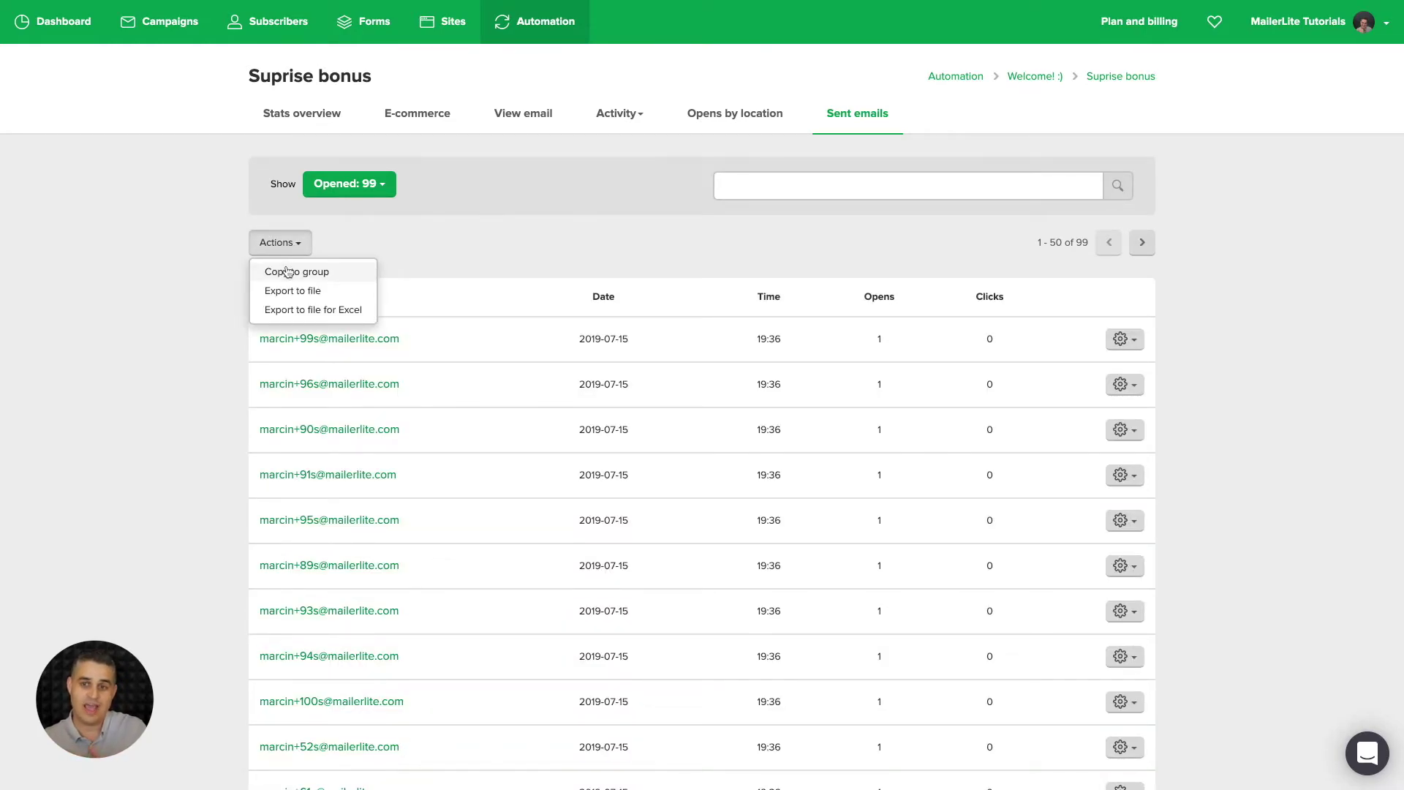
{"action": "left_click", "coordinate": [512, 262]}
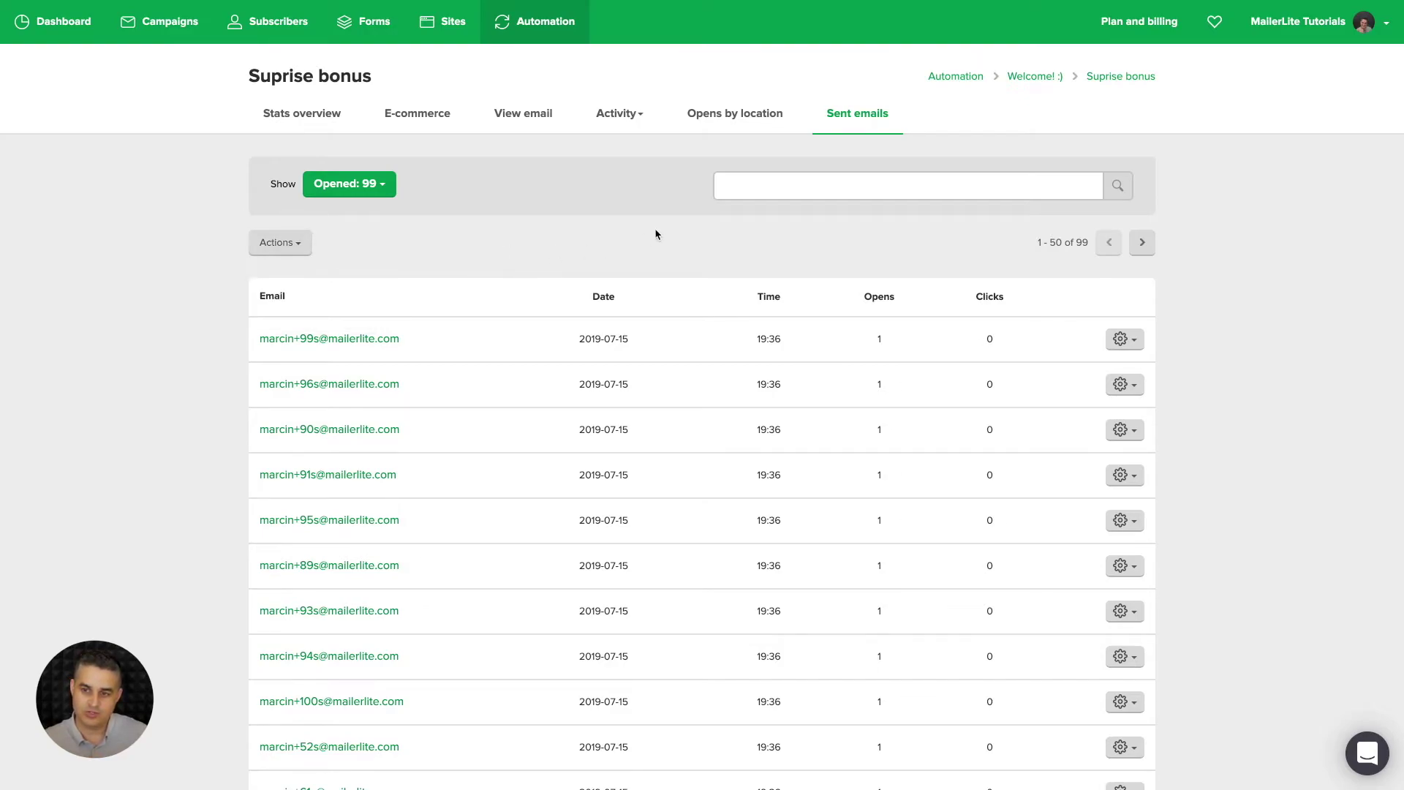
{"action": "left_click", "coordinate": [796, 192]}
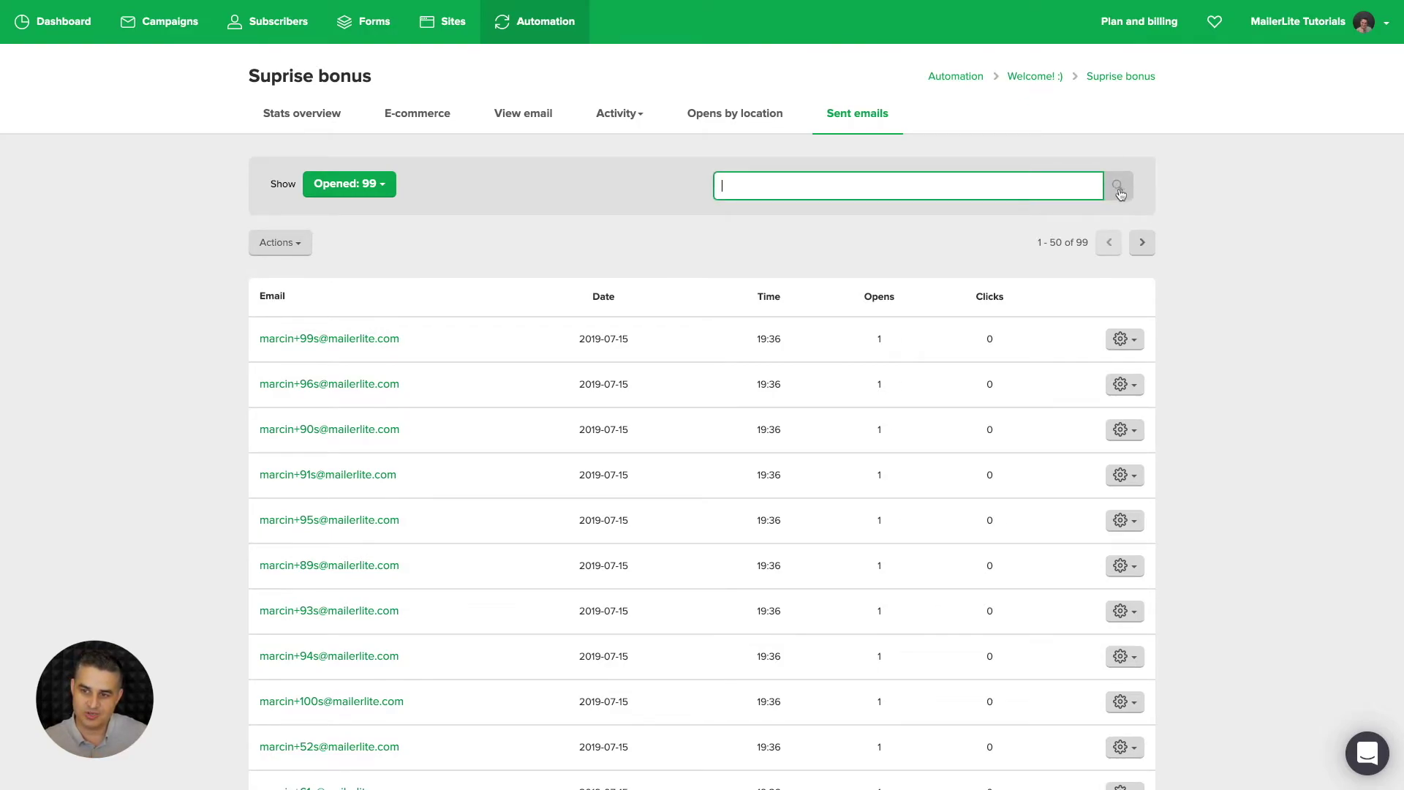
{"action": "left_click", "coordinate": [941, 261]}
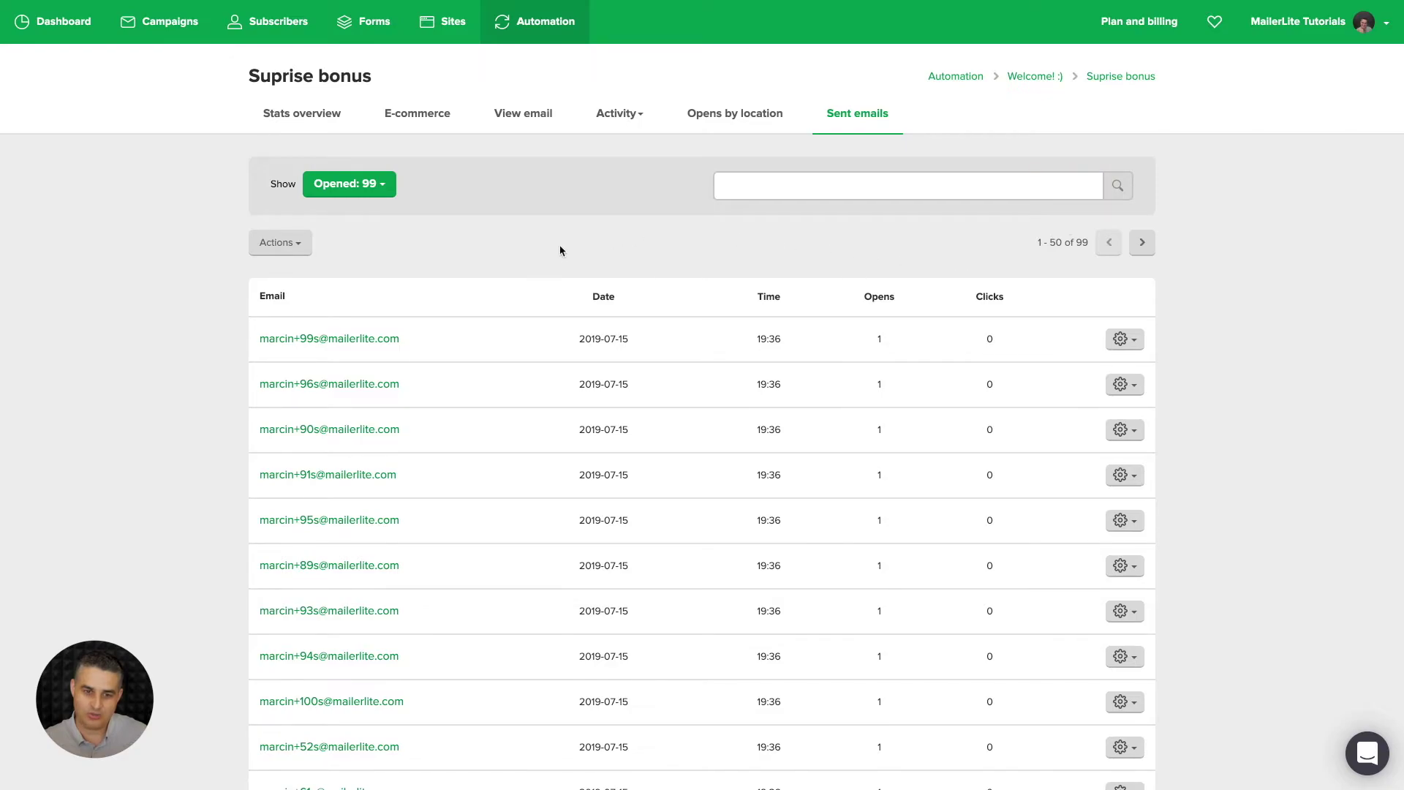
{"action": "scroll", "coordinate": [560, 251], "scroll_direction": "down", "scroll_amount": 10}
{"action": "left_click", "coordinate": [303, 733]}
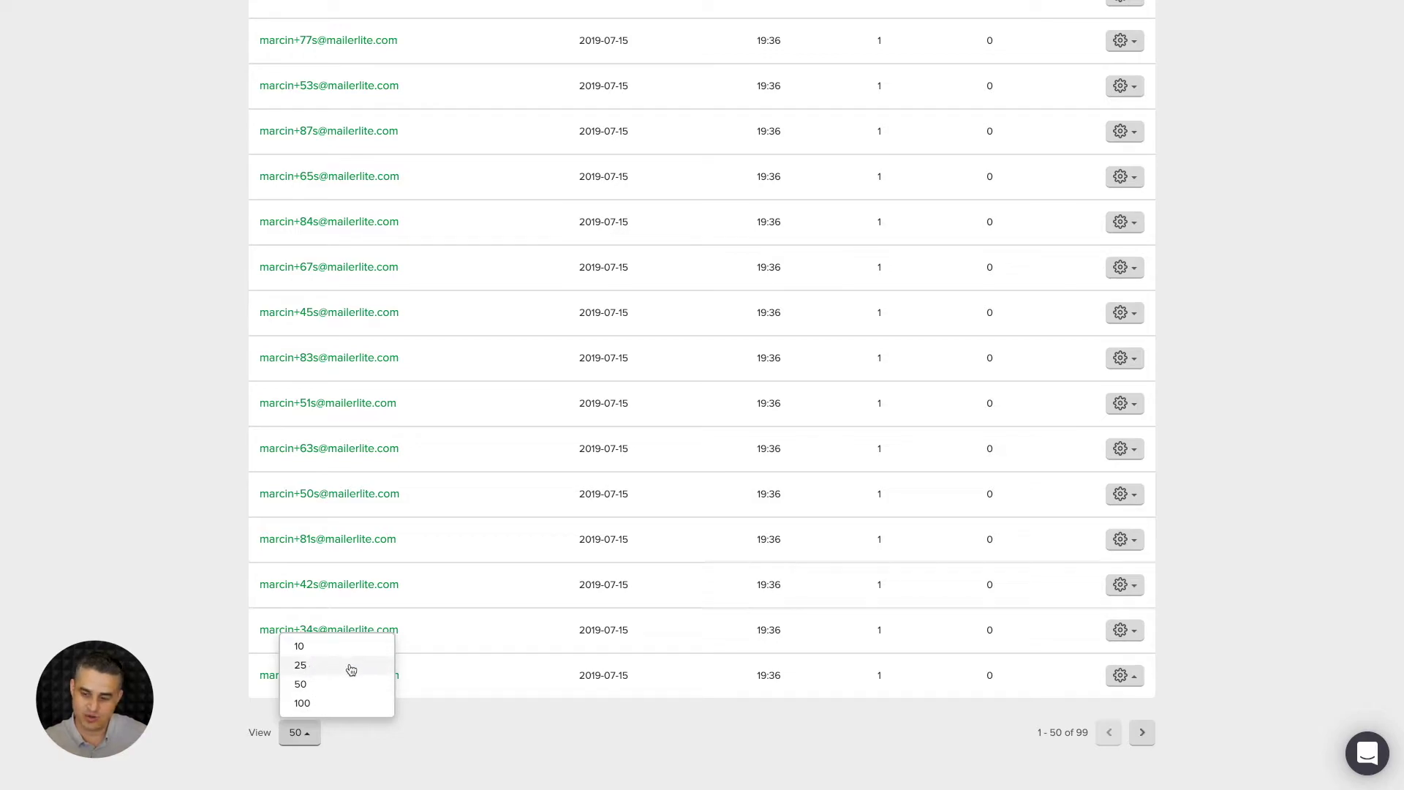
{"action": "left_click", "coordinate": [732, 719]}
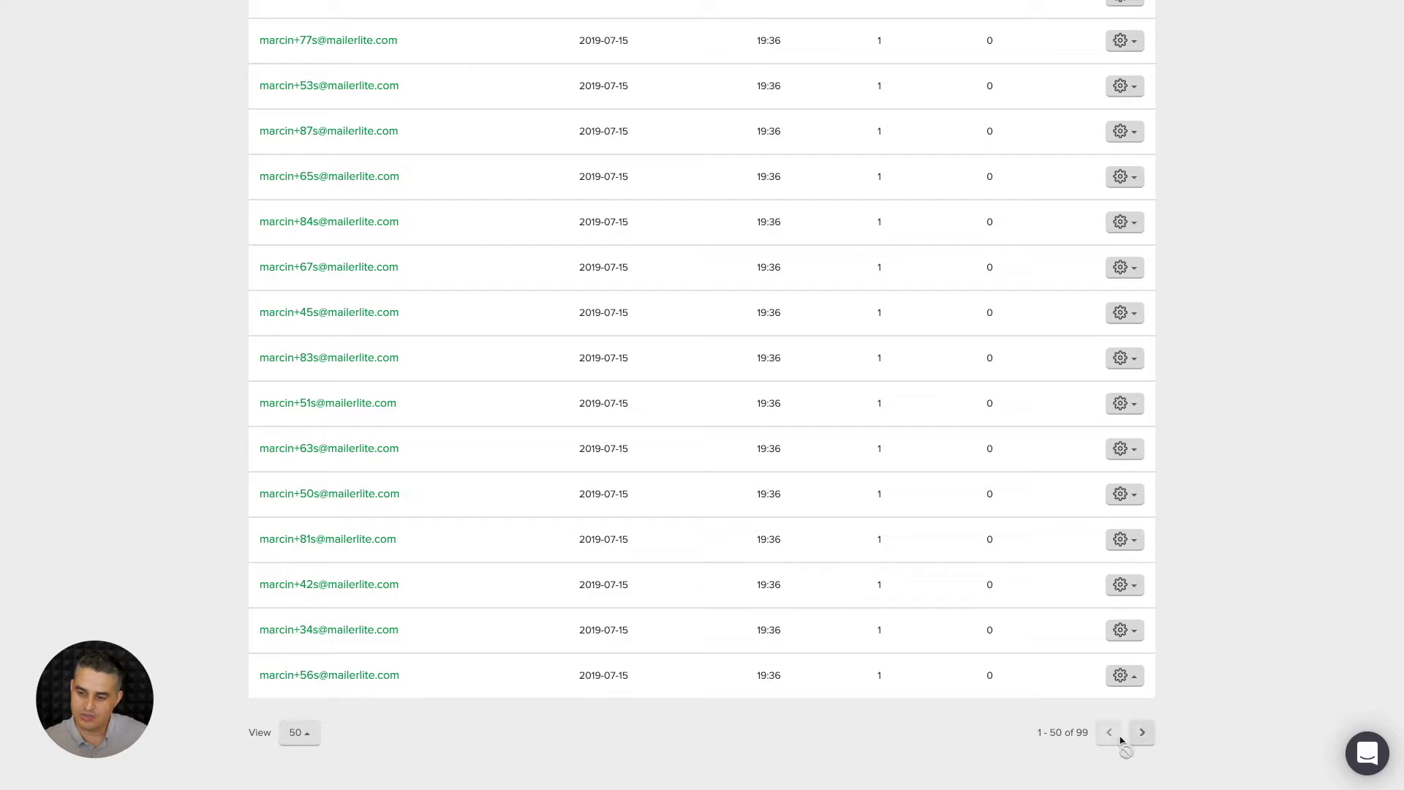
{"action": "left_click", "coordinate": [1142, 734]}
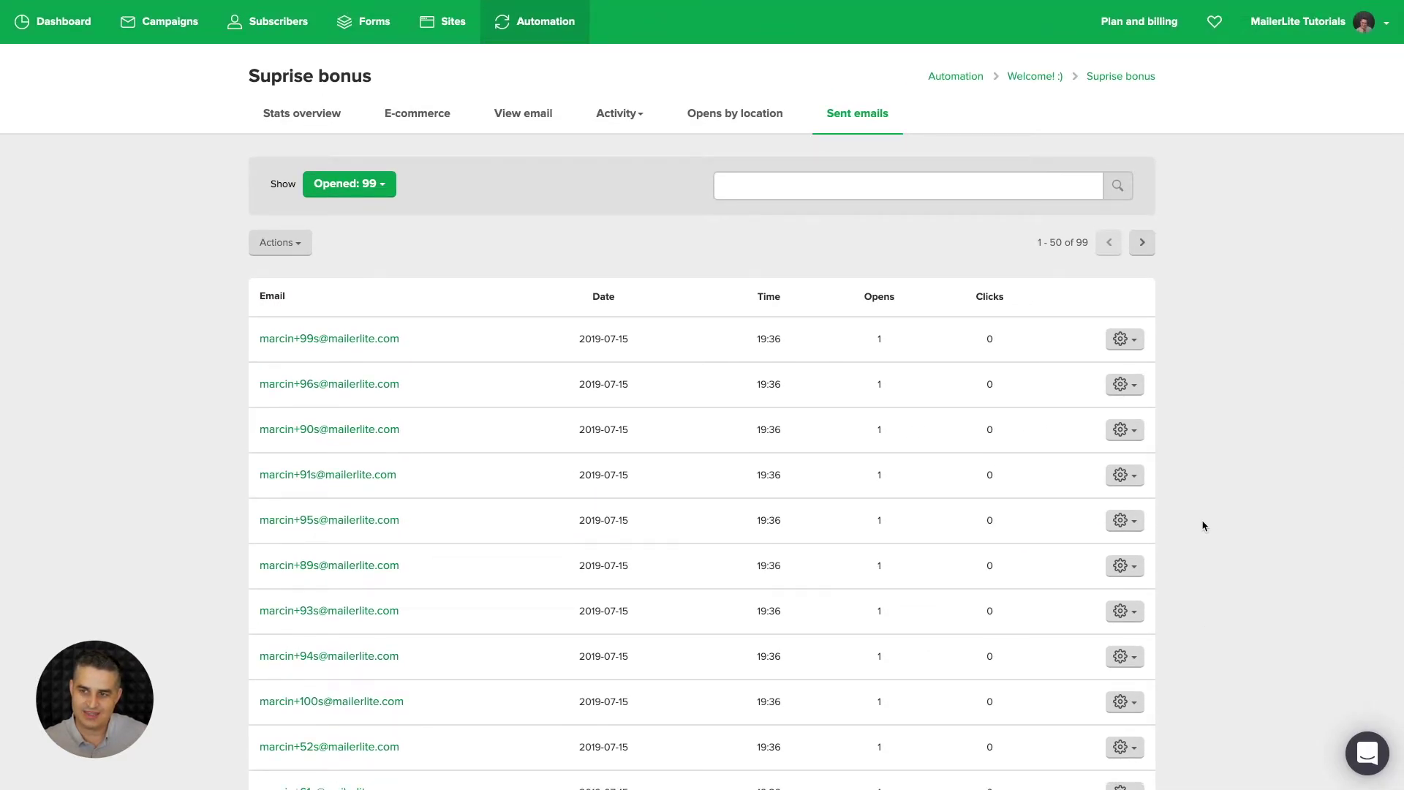
Step: Return to the Welcome! :) workflow and view its e-commerce report: 0 orders, 0.00 revenue
{"action": "left_click", "coordinate": [293, 111]}
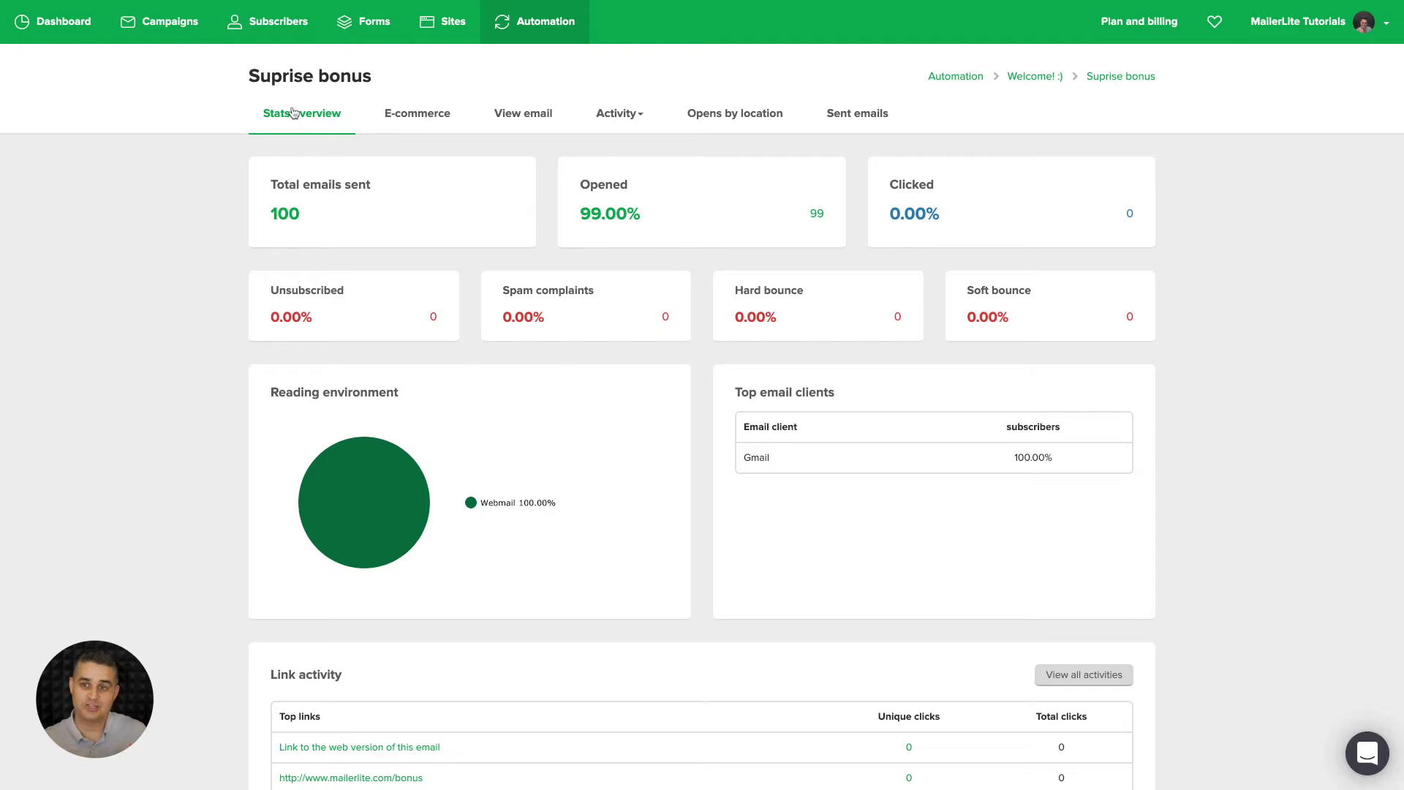
{"action": "scroll", "coordinate": [114, 262], "scroll_direction": "left", "scroll_amount": 5}
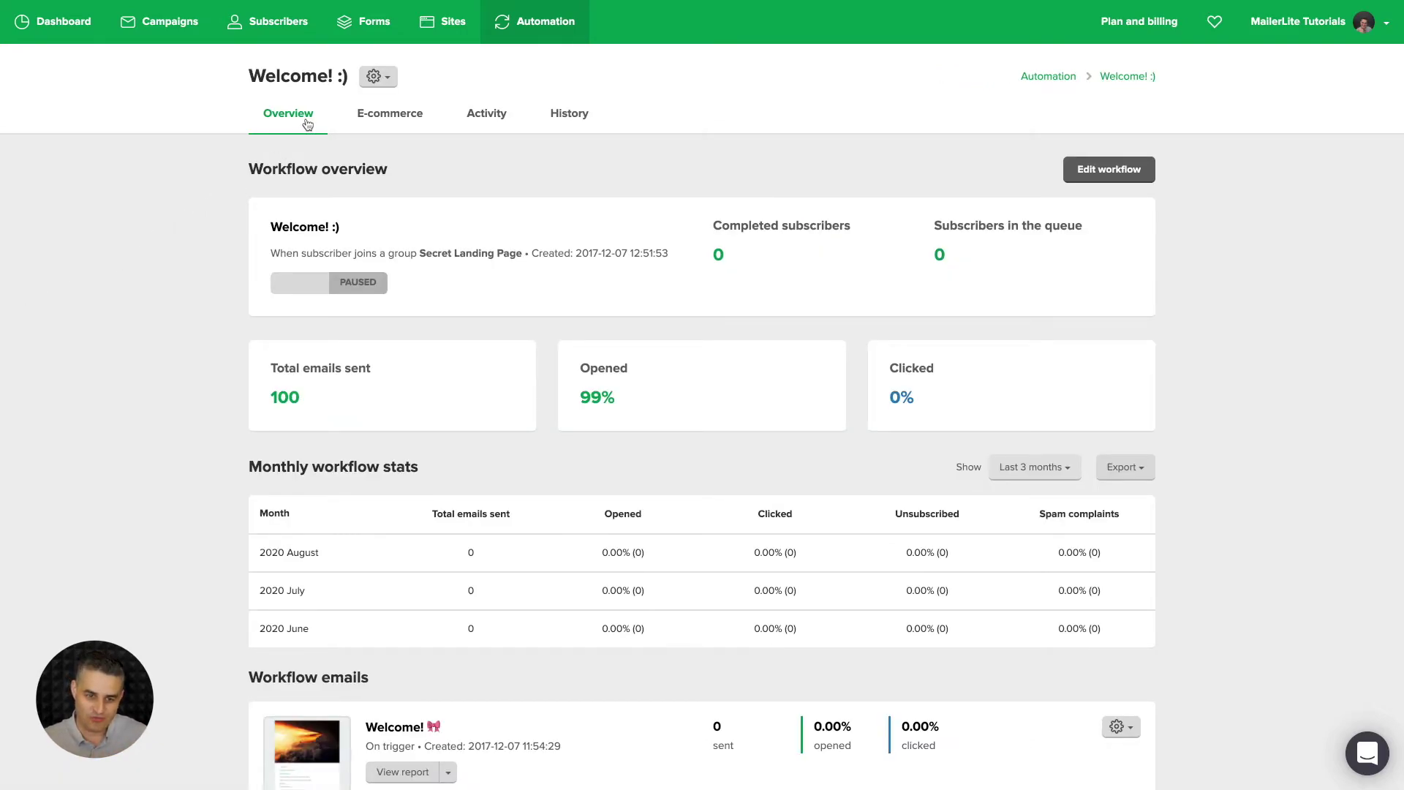
{"action": "left_click", "coordinate": [377, 119]}
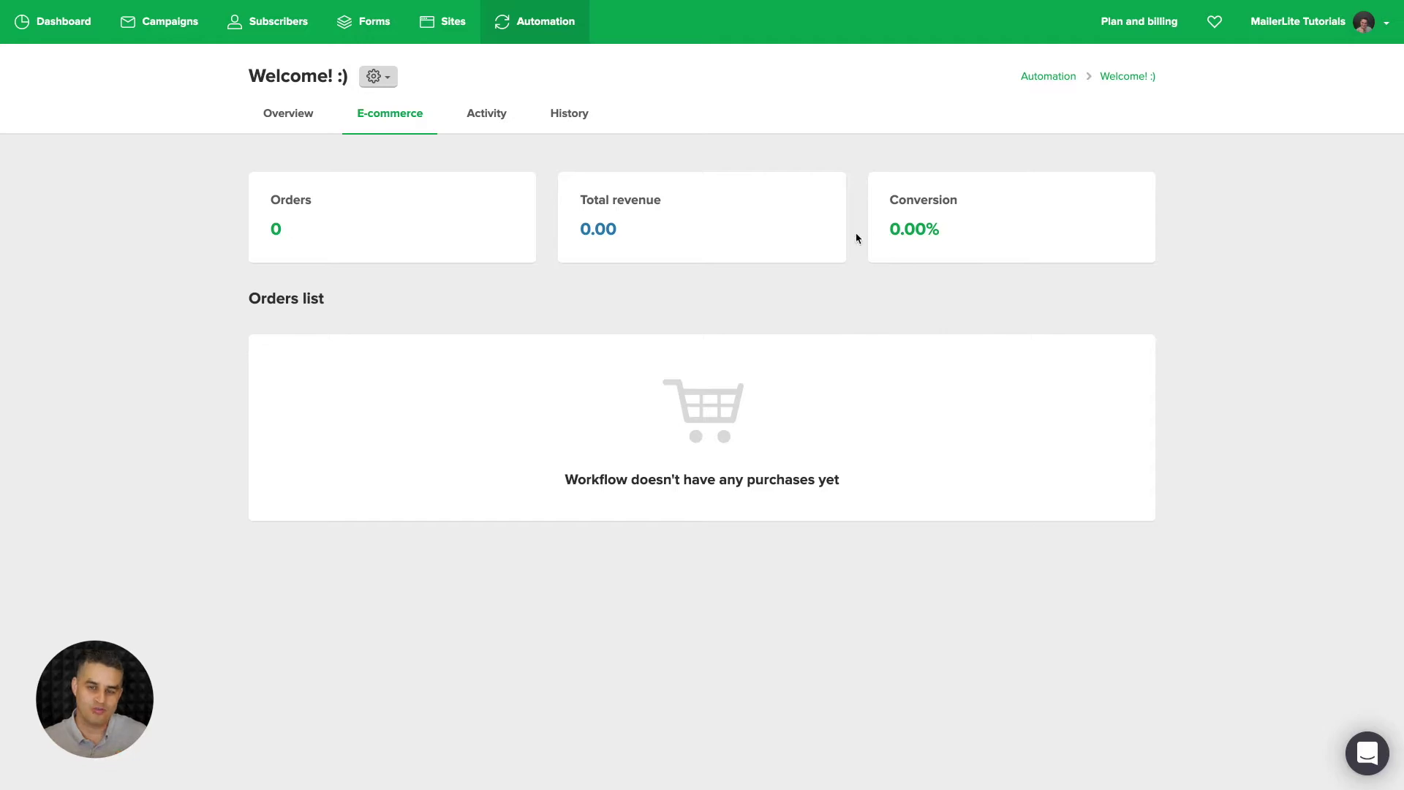
Step: Show the workflow's activity list filtered to its 100 canceled subscribers
{"action": "left_click", "coordinate": [491, 115]}
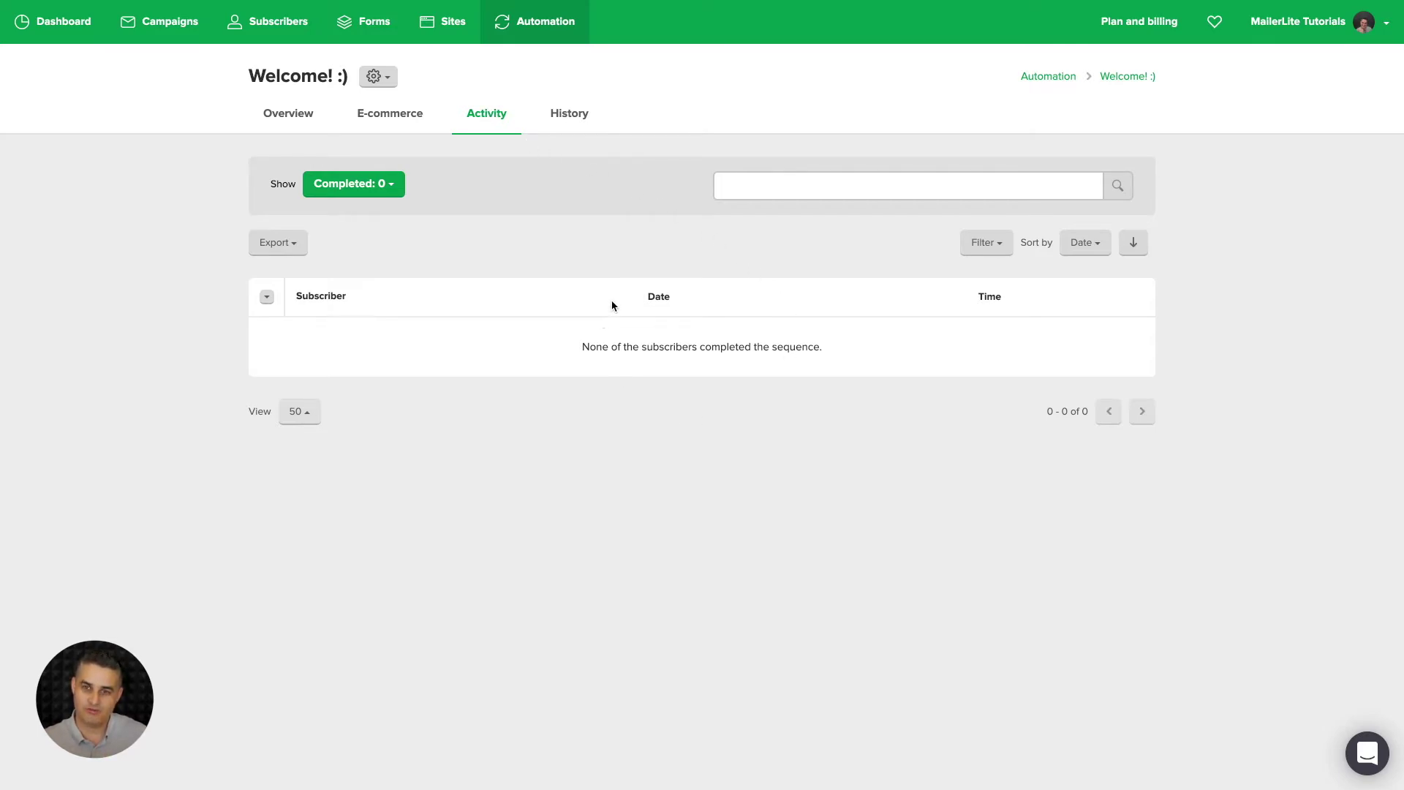
{"action": "left_click", "coordinate": [387, 191]}
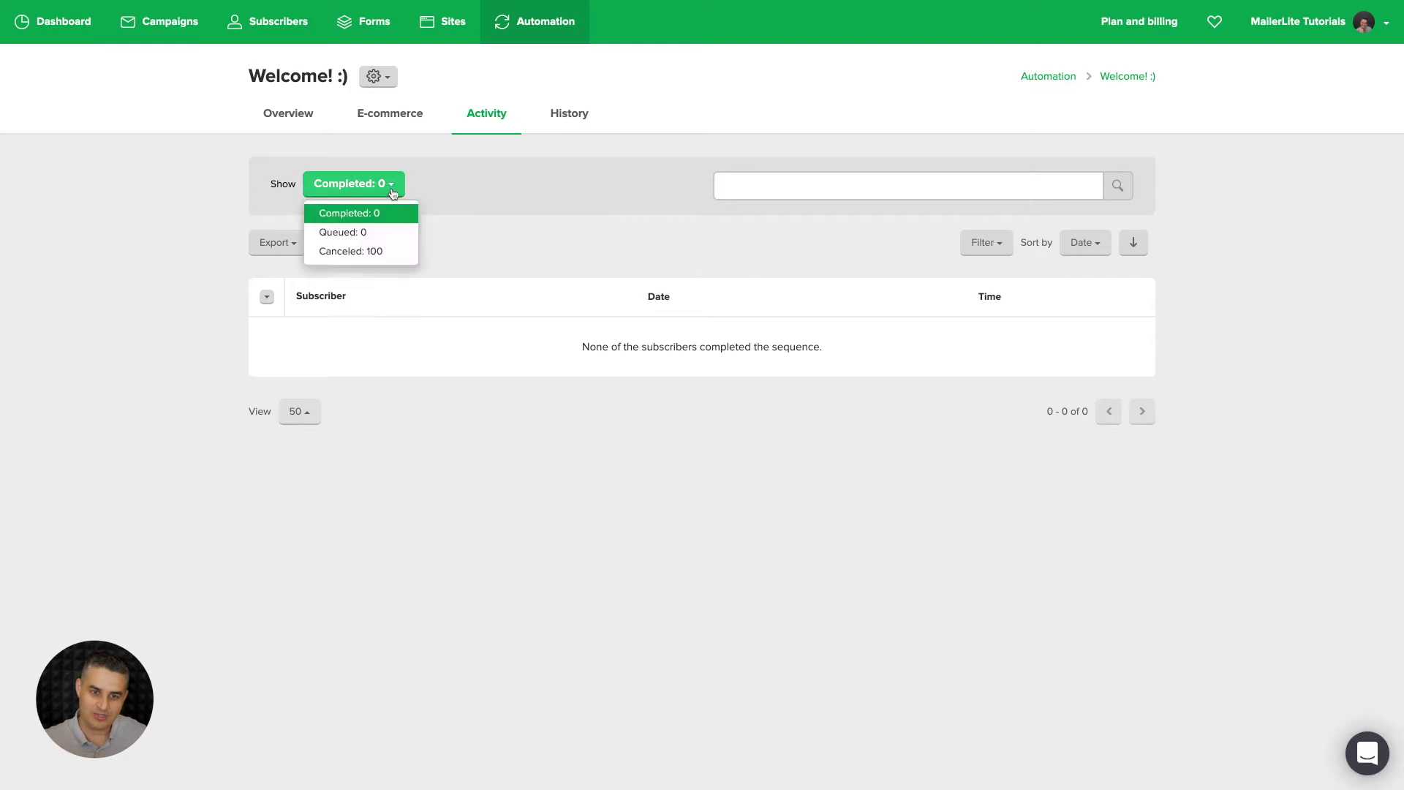
{"action": "left_click", "coordinate": [341, 252]}
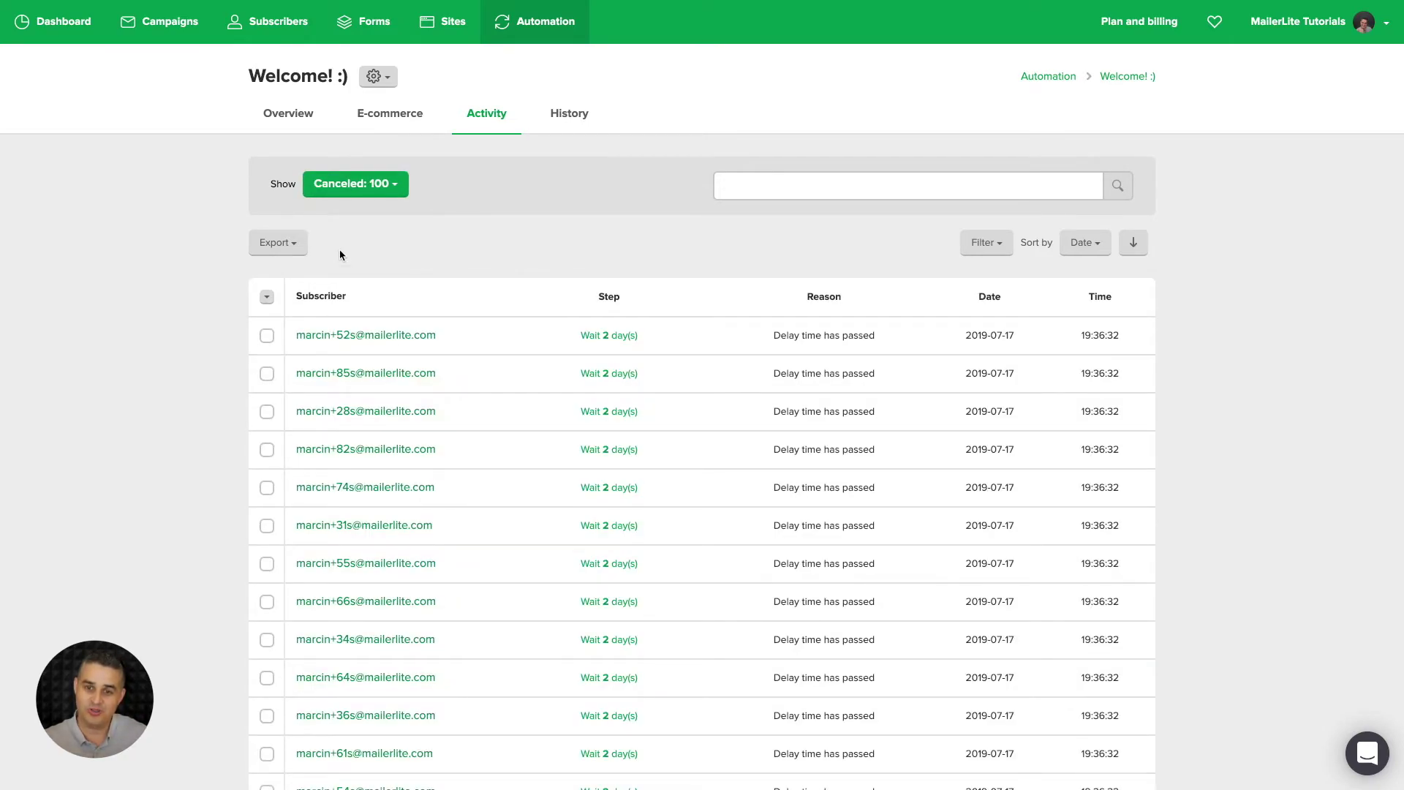
Step: Select all 100 canceled subscribers and choose to re-add them to the sequence
{"action": "left_click", "coordinate": [266, 297]}
{"action": "left_click", "coordinate": [288, 342]}
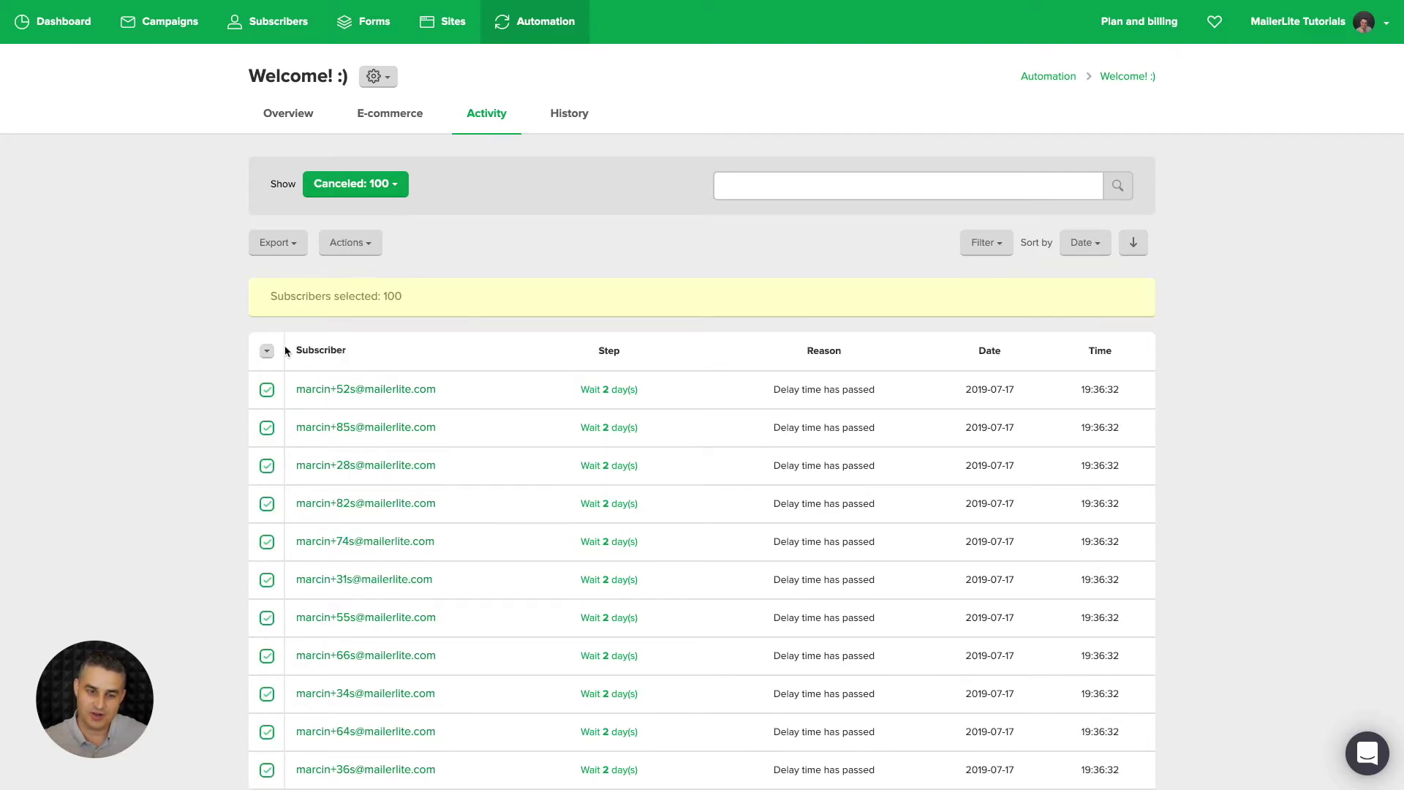
{"action": "left_click", "coordinate": [359, 249]}
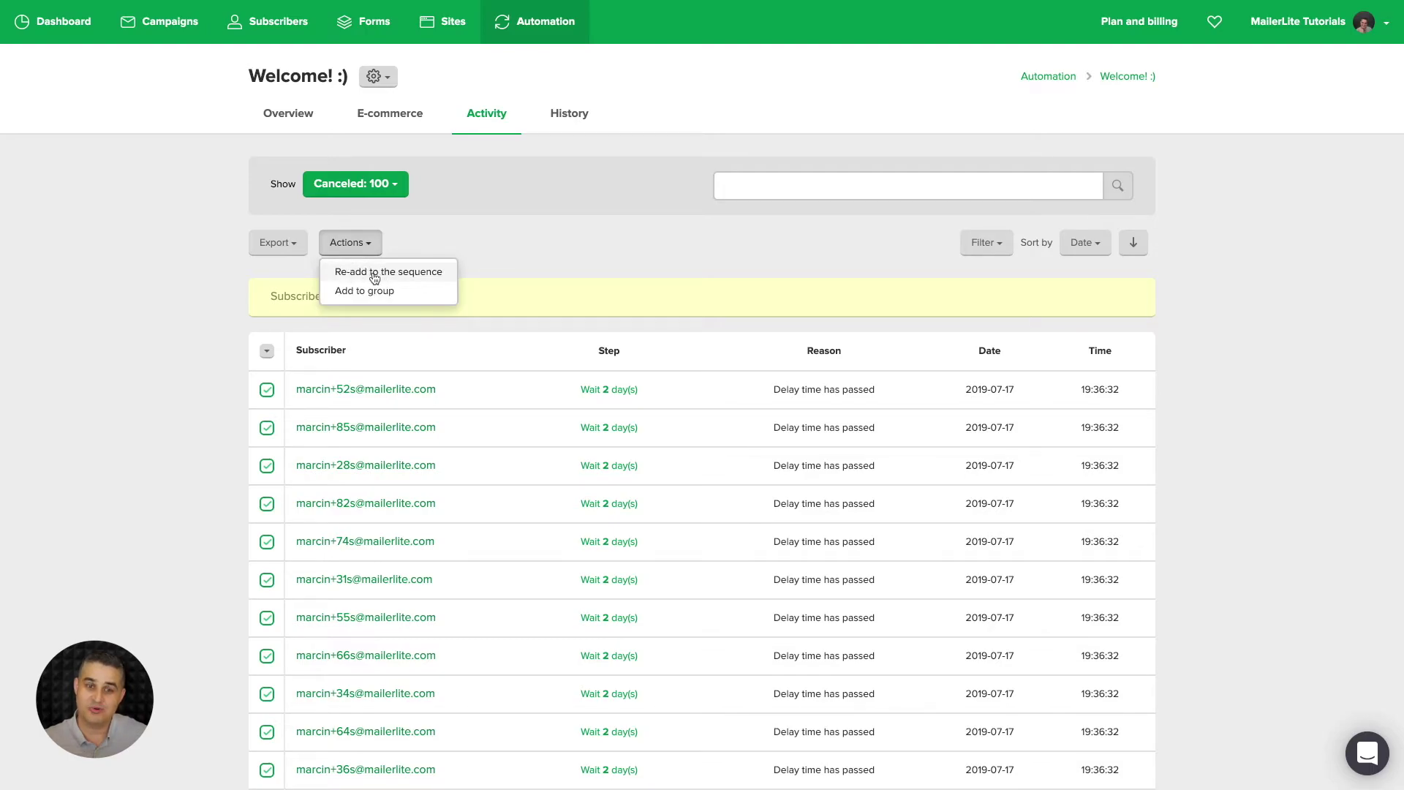
{"action": "left_click", "coordinate": [377, 275]}
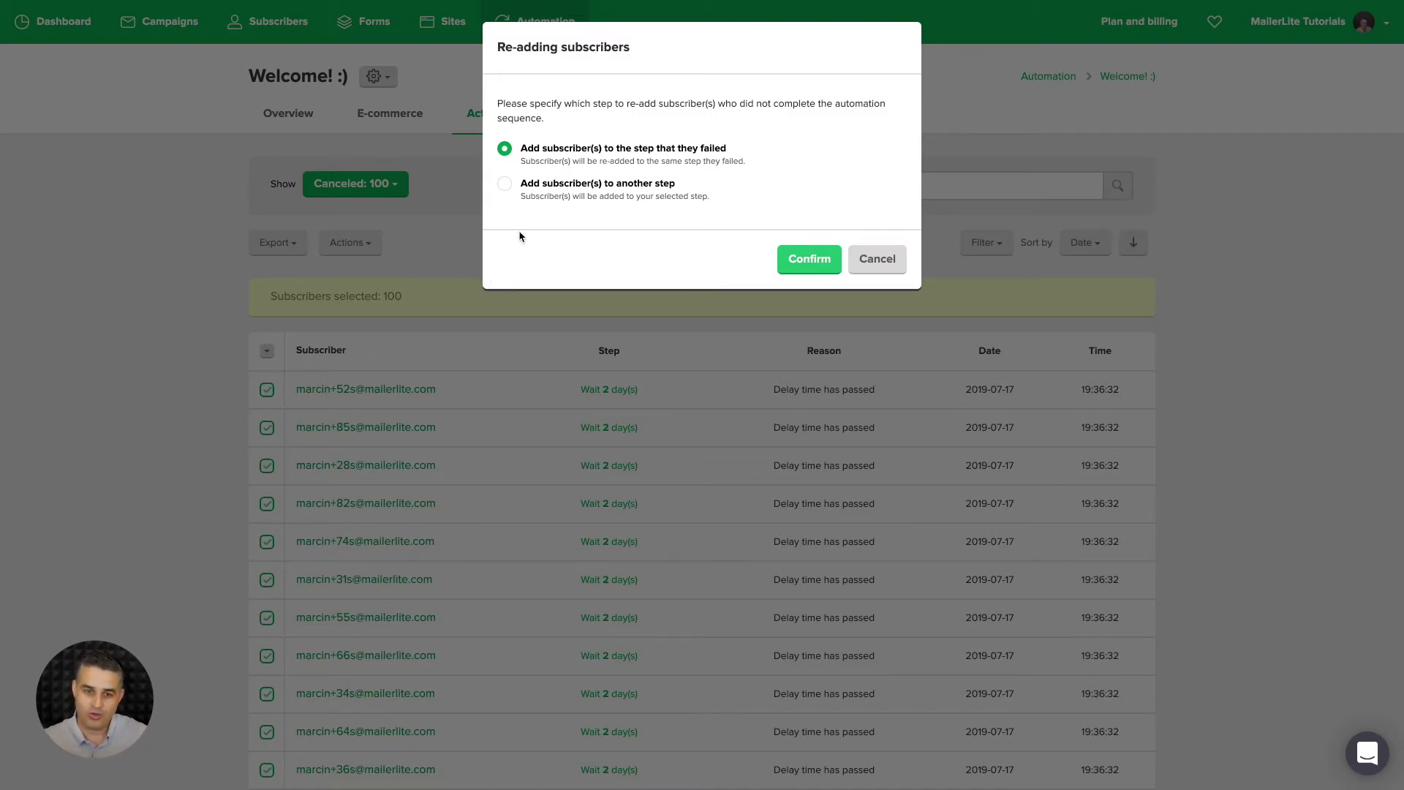
Step: Choose re-adding to a different step, first targeting the Welcome! email step
{"action": "left_click", "coordinate": [505, 184]}
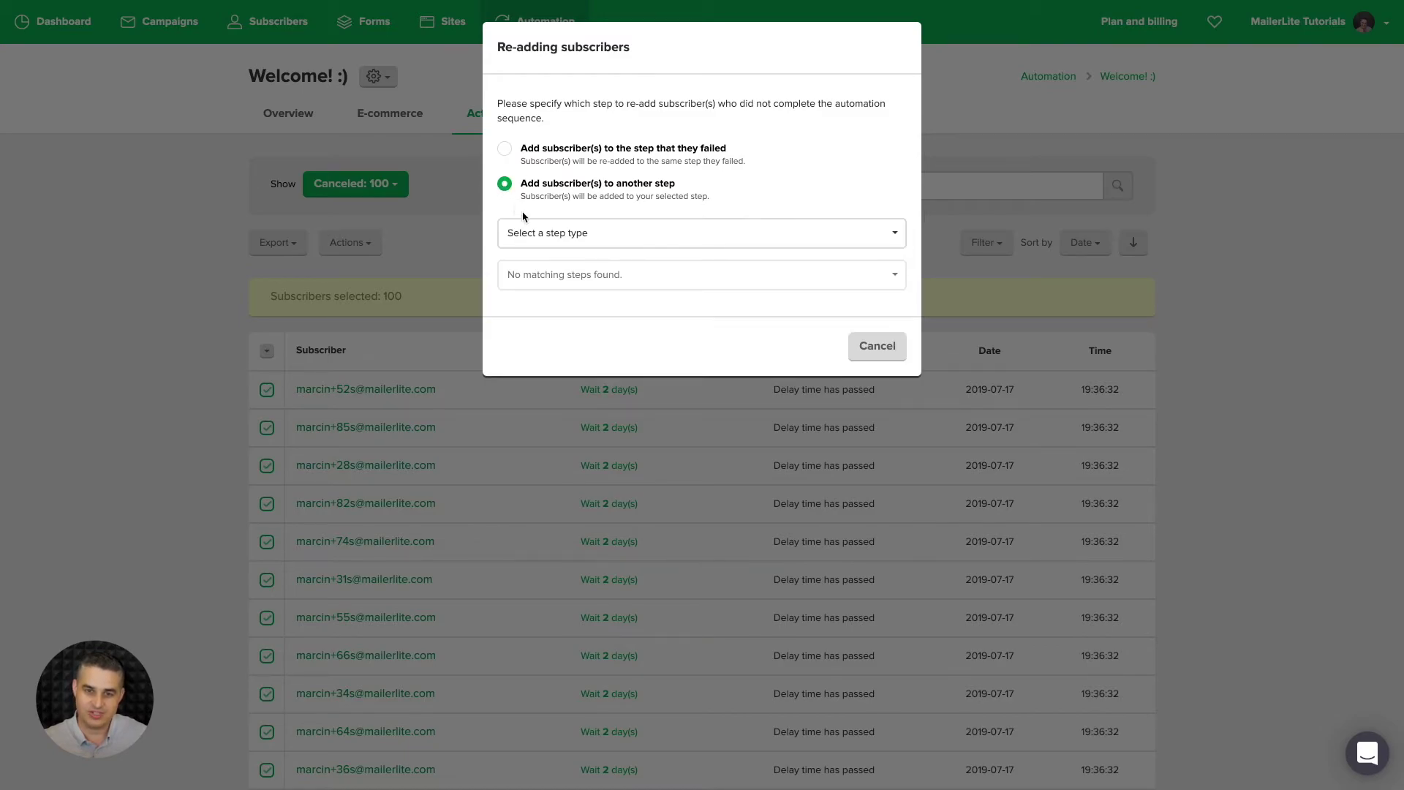
{"action": "left_click", "coordinate": [581, 233]}
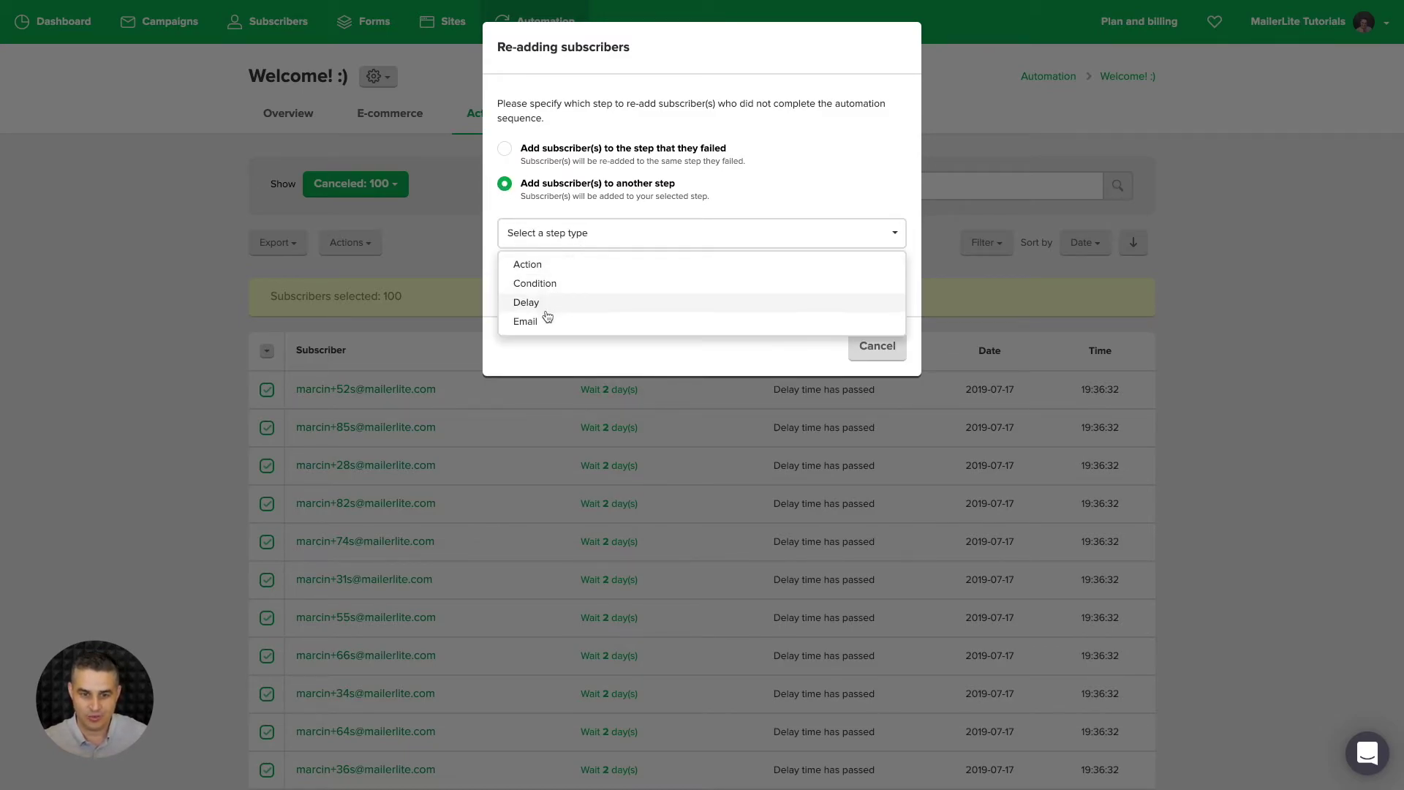
{"action": "left_click", "coordinate": [547, 321]}
{"action": "left_click", "coordinate": [590, 284]}
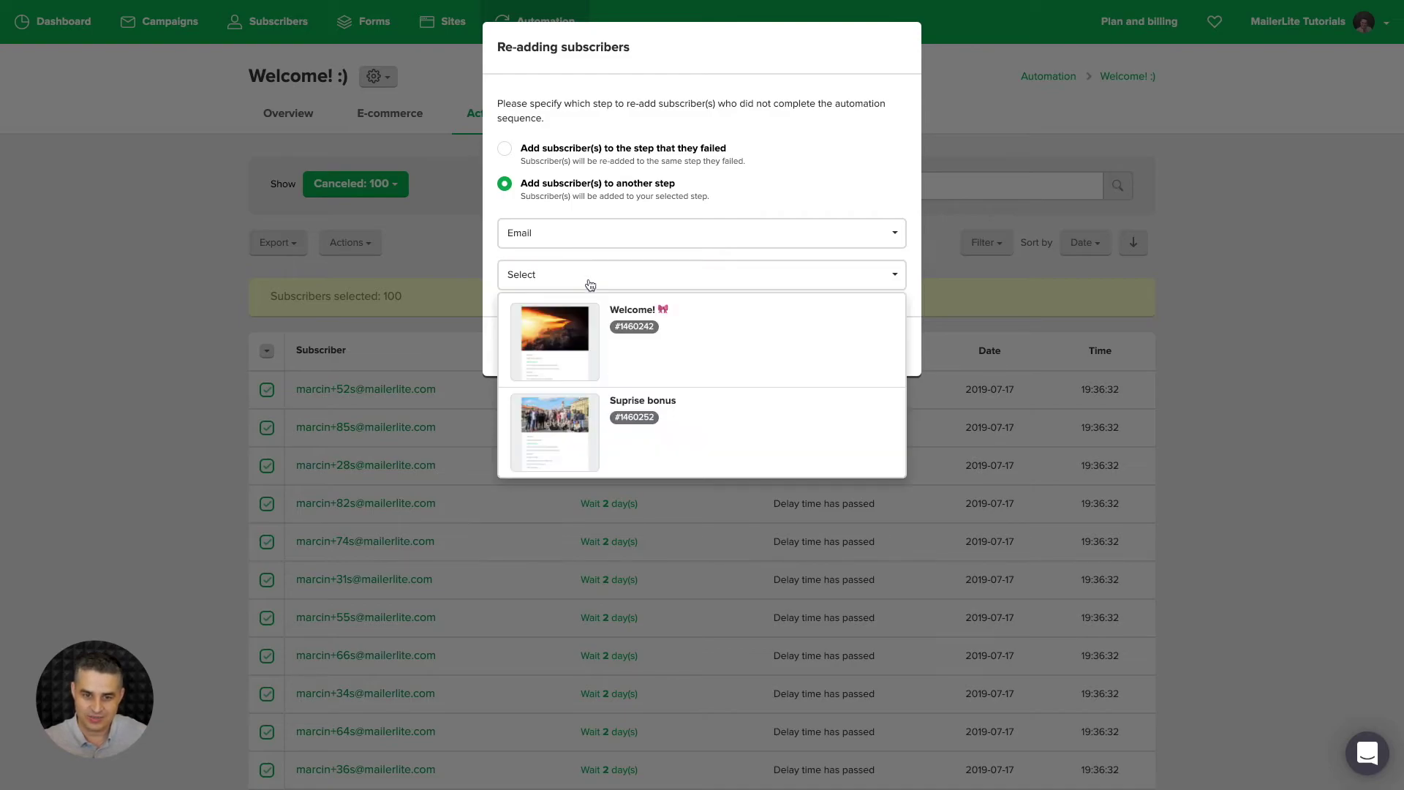
{"action": "left_click", "coordinate": [725, 337]}
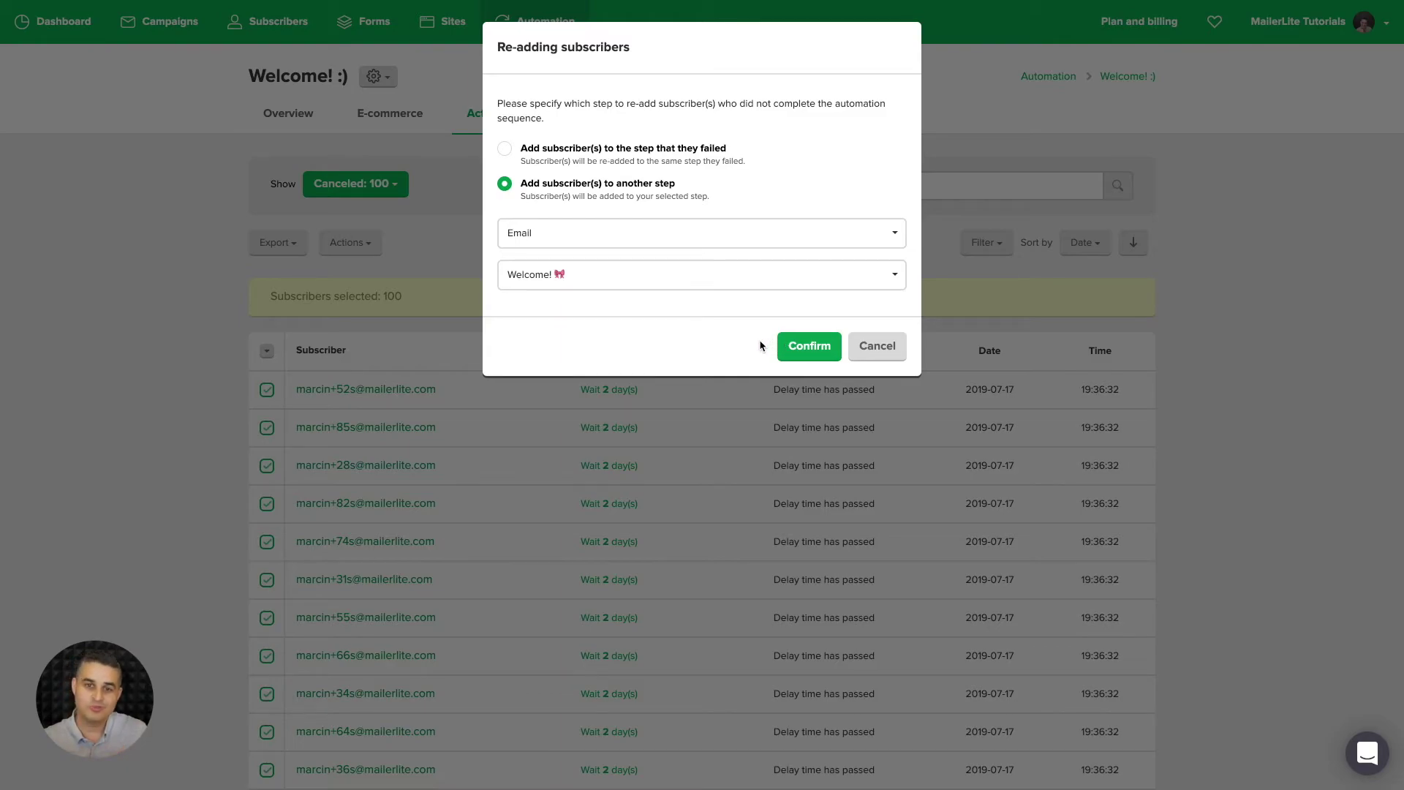
{"action": "left_click", "coordinate": [717, 285]}
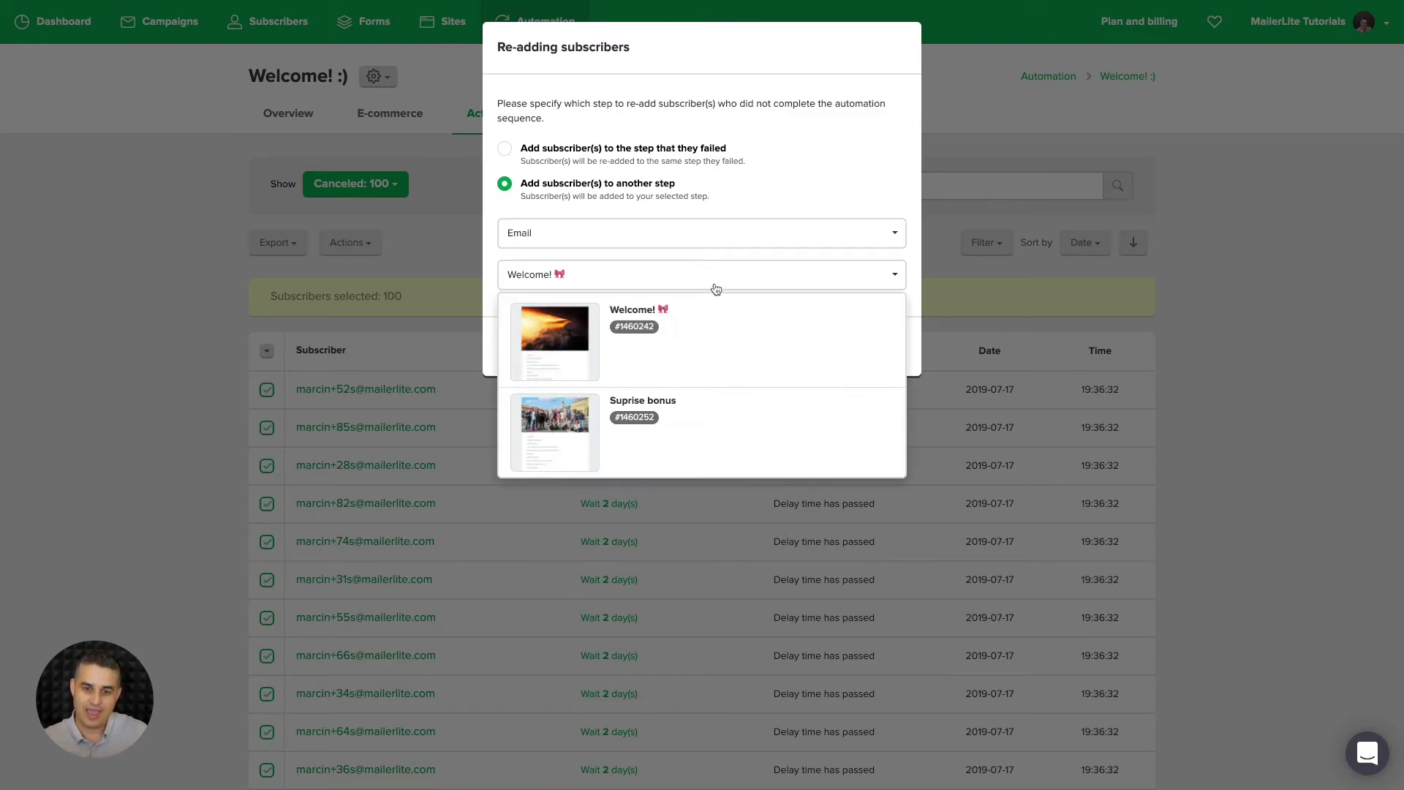
Step: Change the target to the Delay step, picking the first Wait 2 day(s)
{"action": "left_click", "coordinate": [669, 241]}
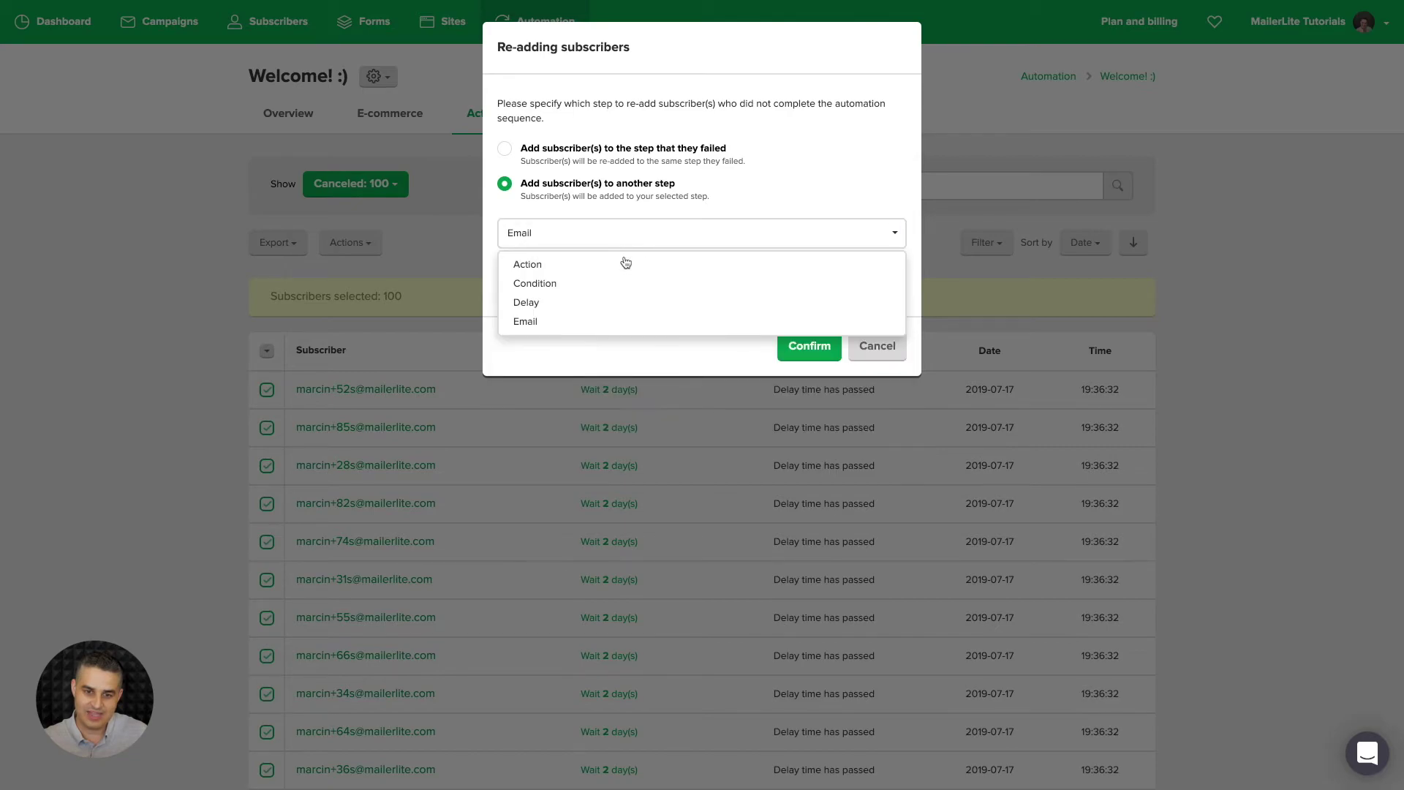
{"action": "left_click", "coordinate": [558, 302]}
{"action": "left_click", "coordinate": [582, 273]}
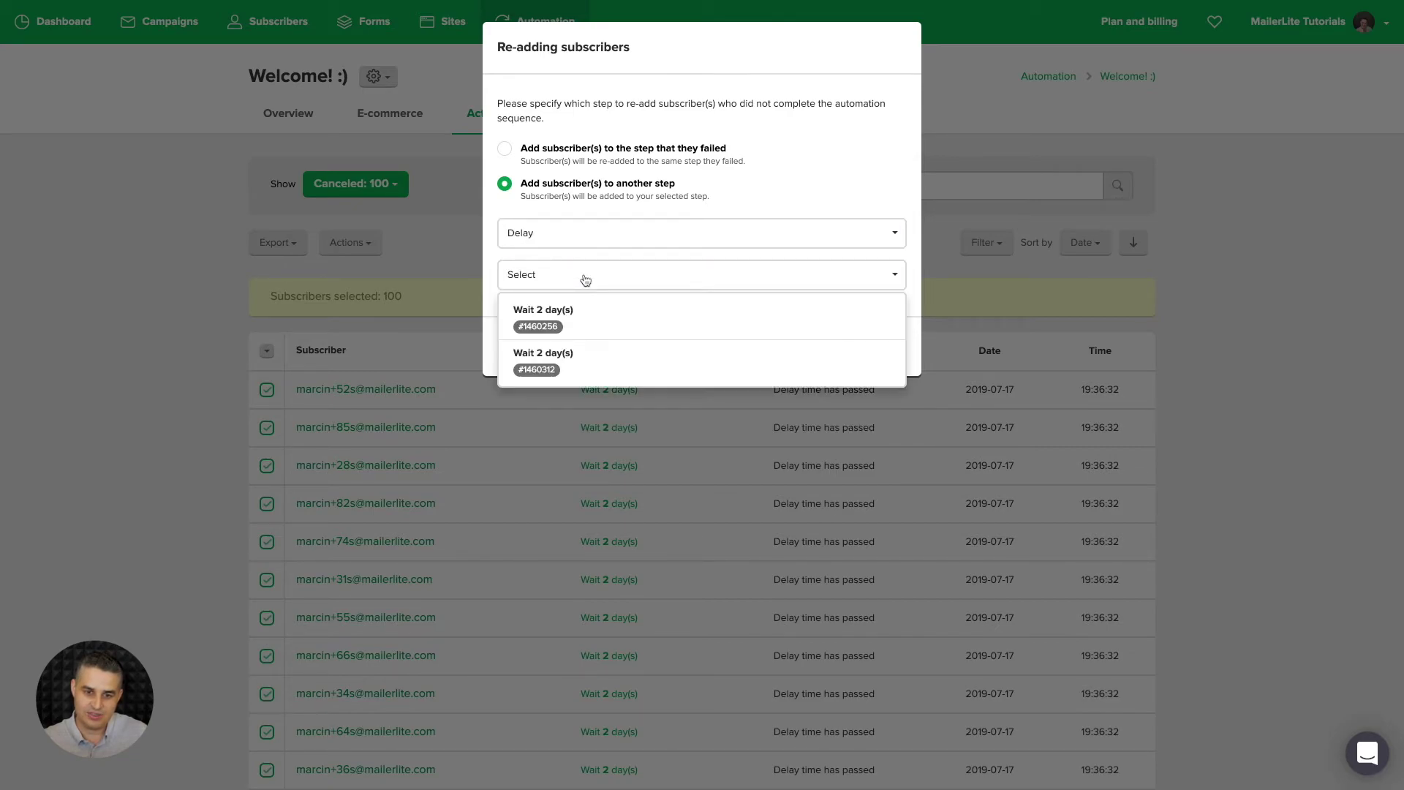
{"action": "left_click", "coordinate": [564, 312]}
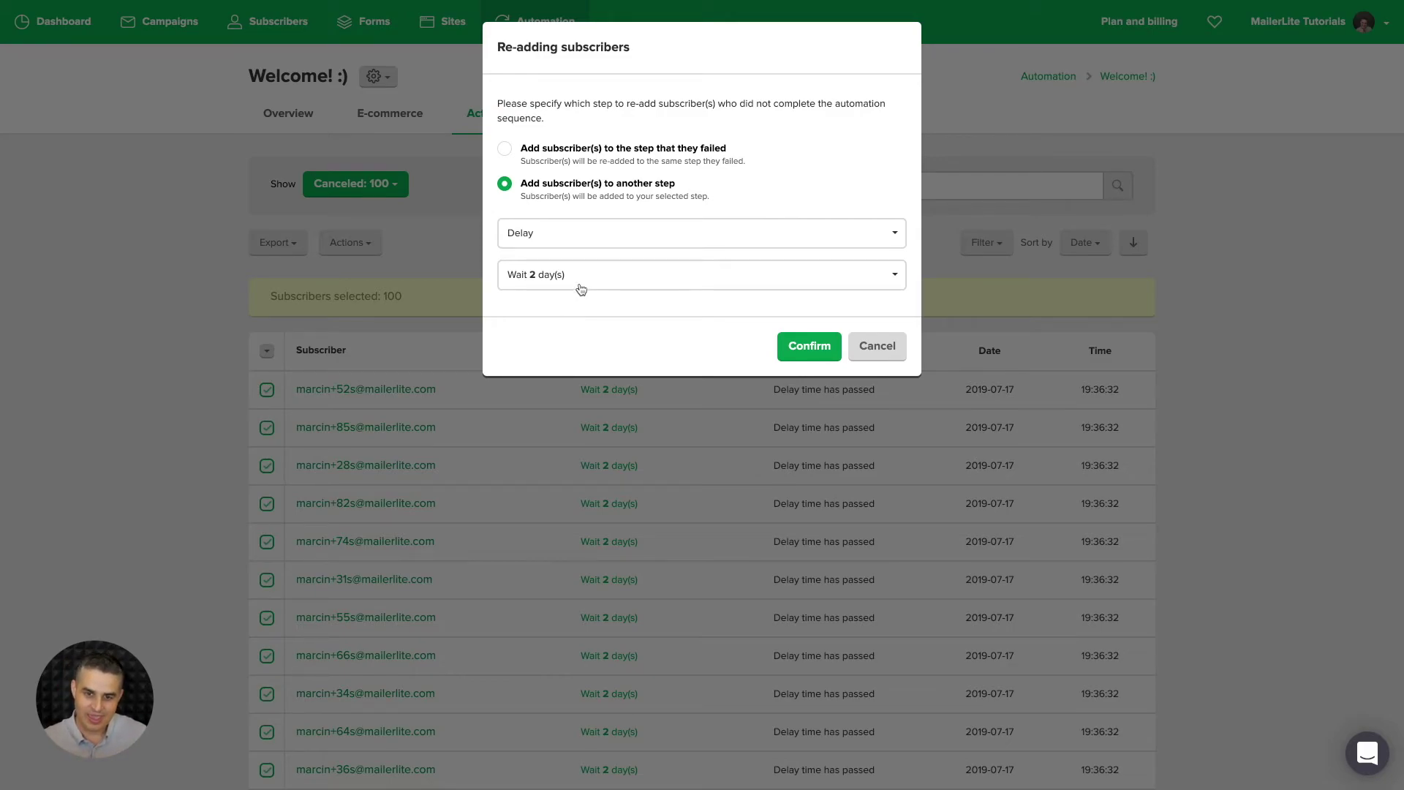
{"action": "left_click", "coordinate": [582, 284]}
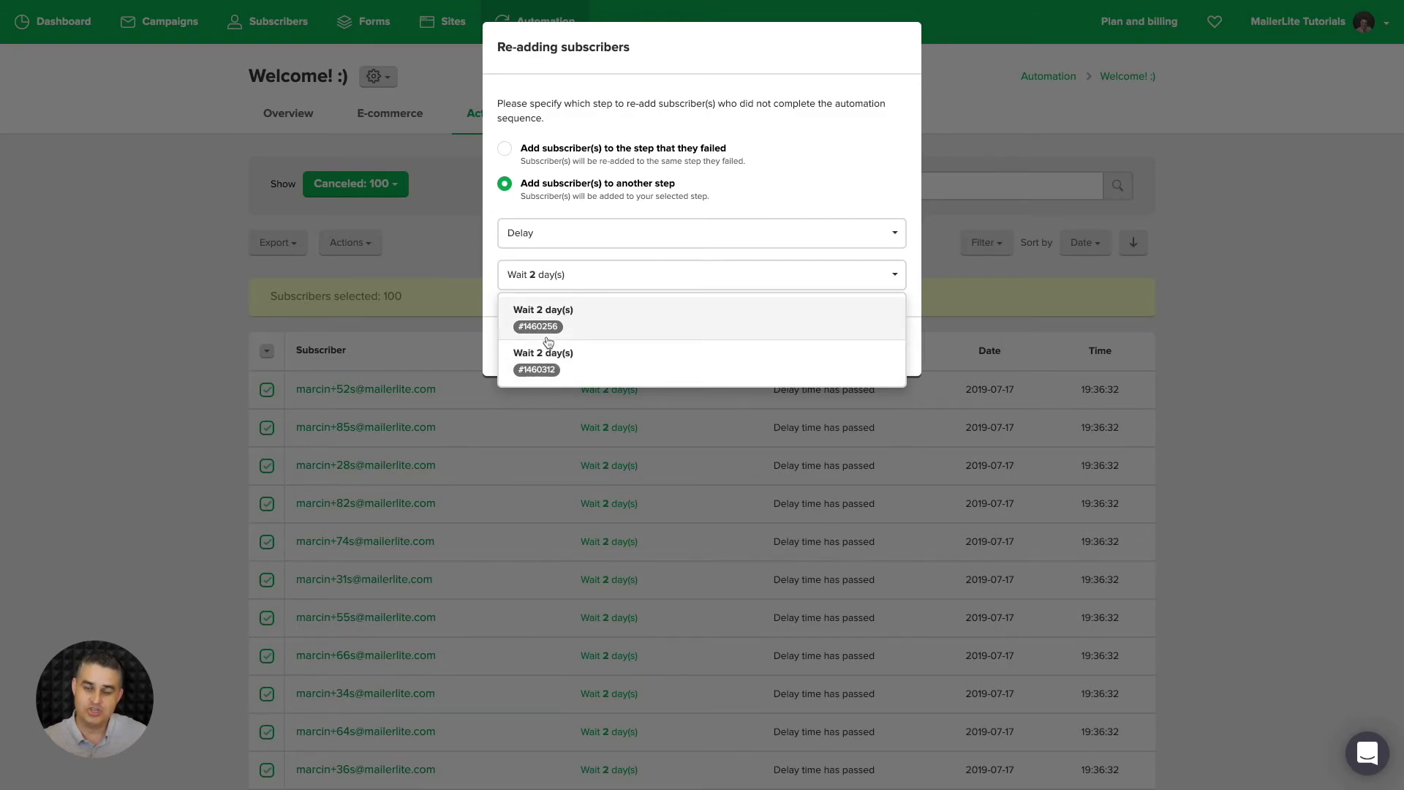
{"action": "left_click", "coordinate": [746, 212]}
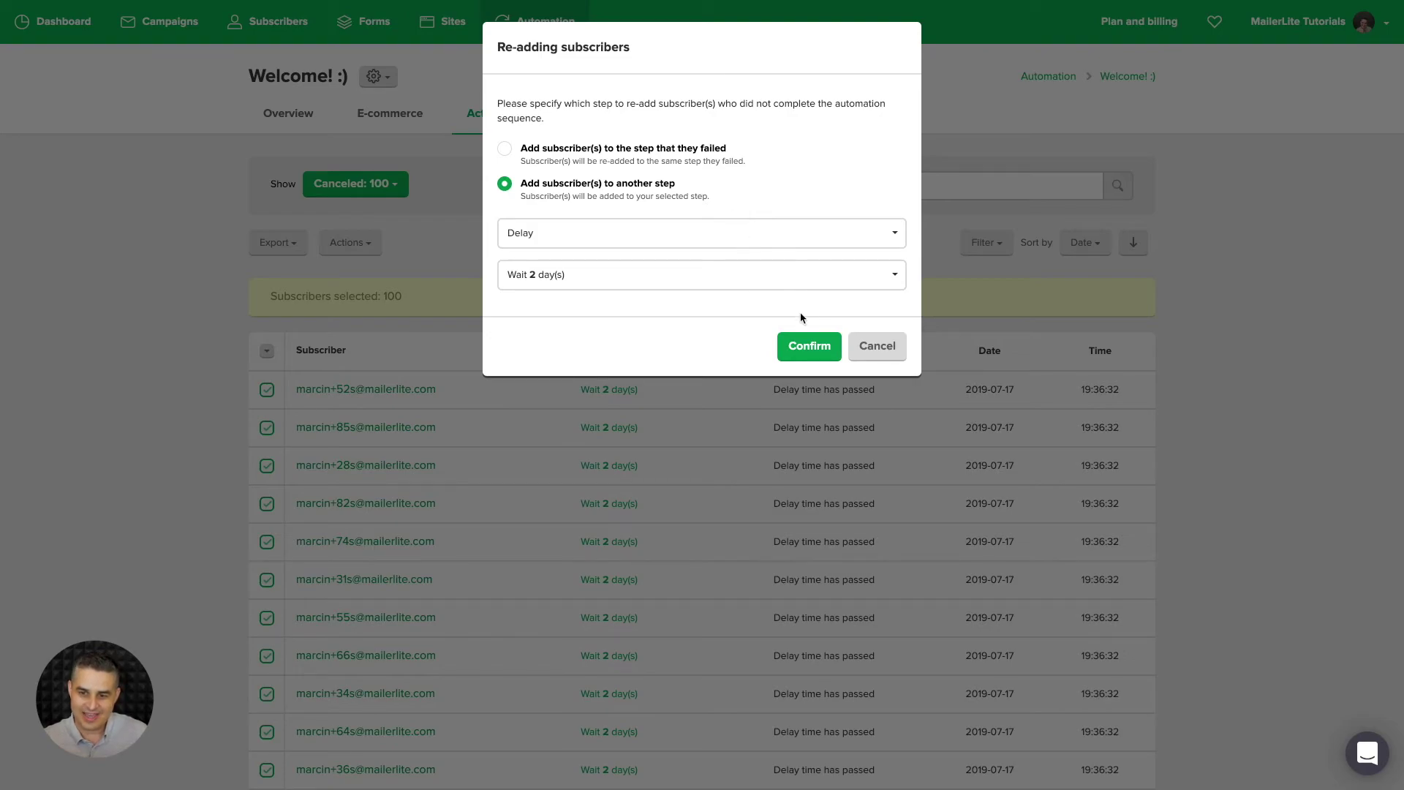
Step: Cancel the re-add dialog and set a From/To date range in the activity filter, leaving Reason at All
{"action": "left_click", "coordinate": [881, 352]}
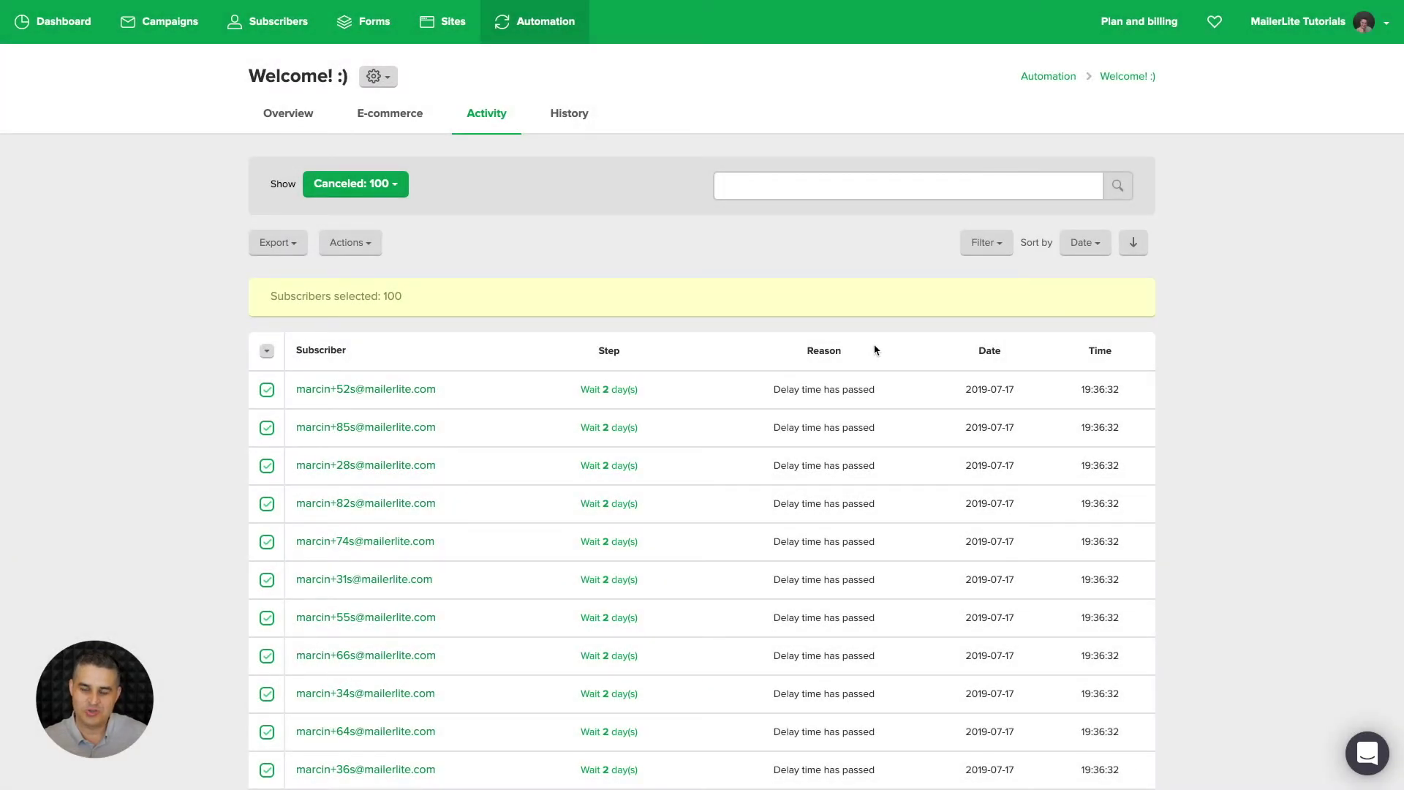
{"action": "left_click", "coordinate": [971, 249]}
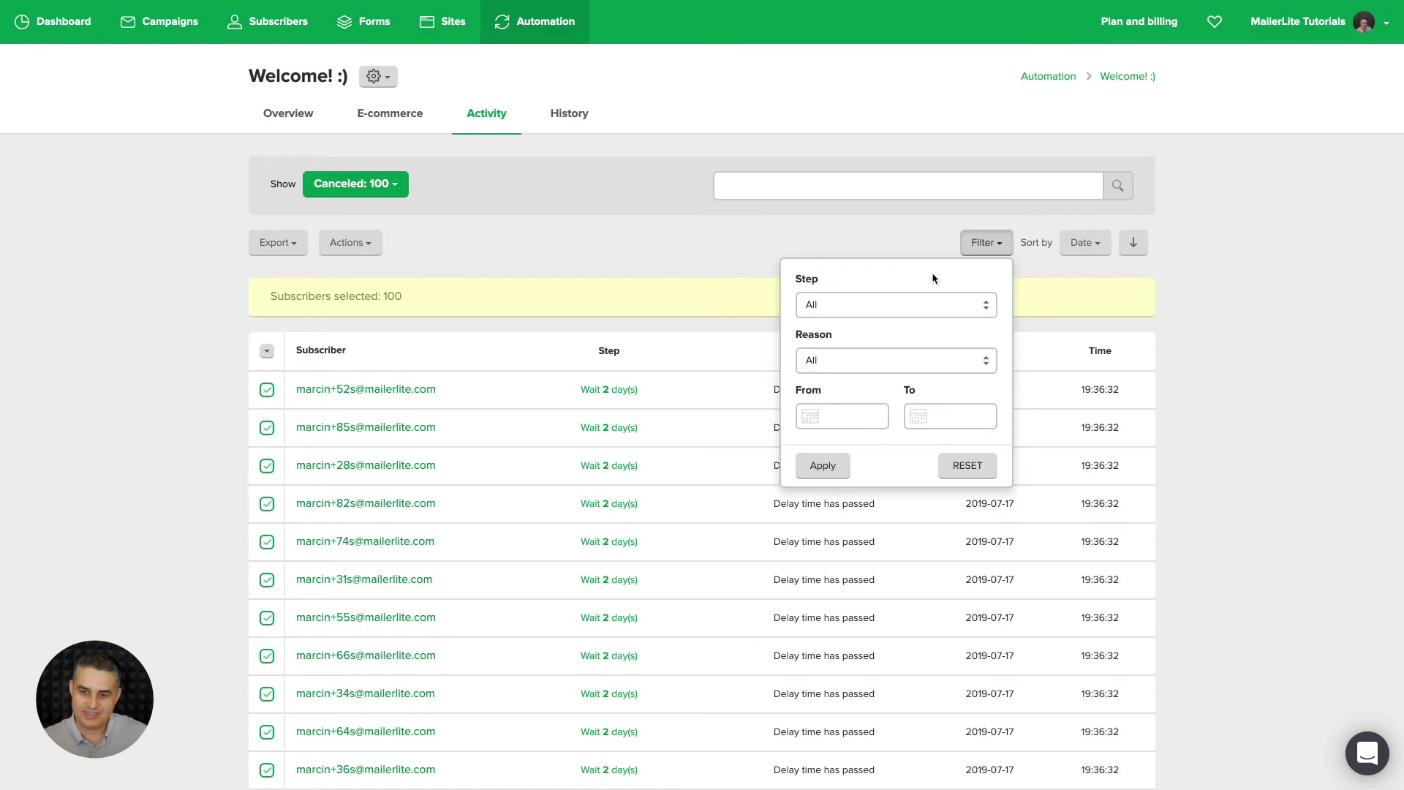
{"action": "left_click", "coordinate": [853, 360]}
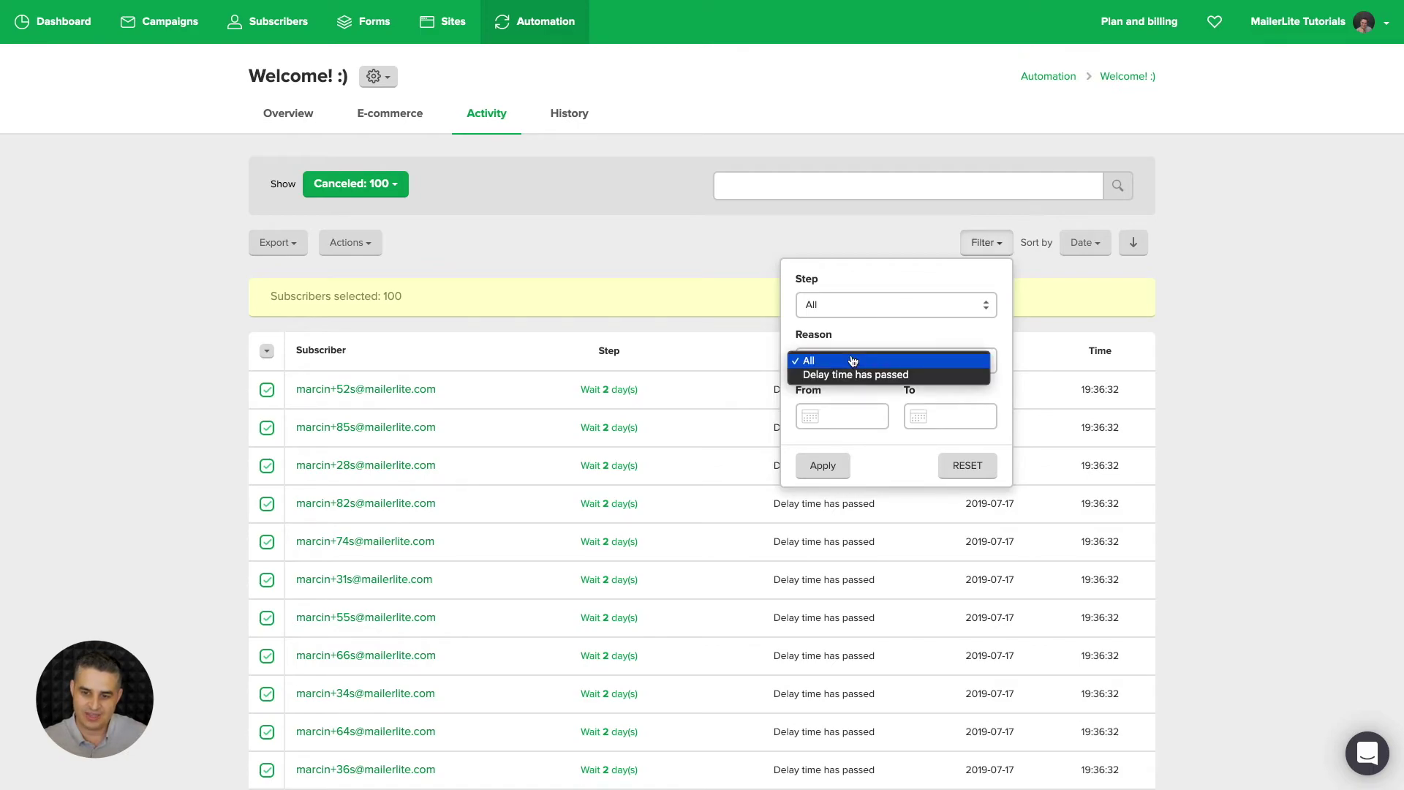
{"action": "left_click", "coordinate": [852, 360]}
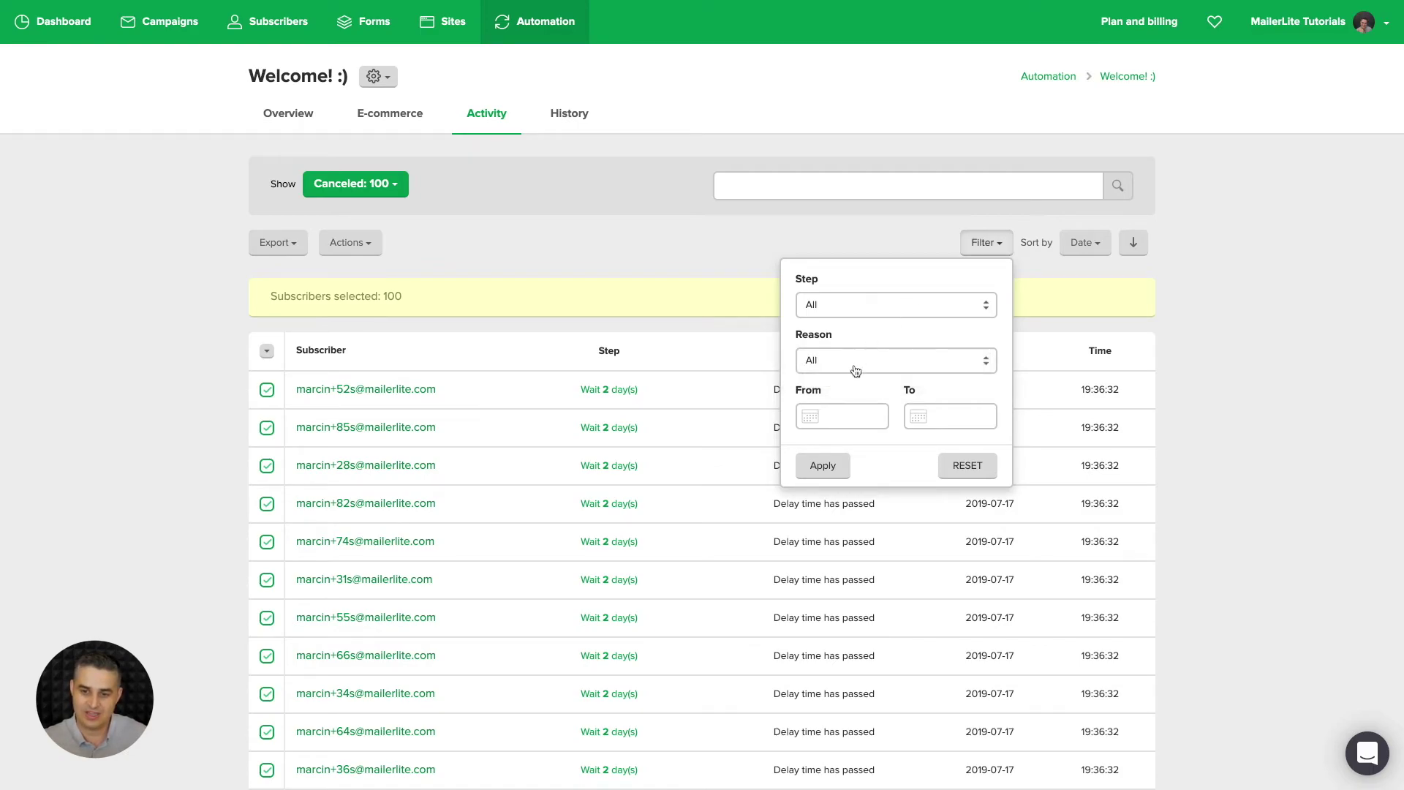
{"action": "left_click", "coordinate": [817, 417]}
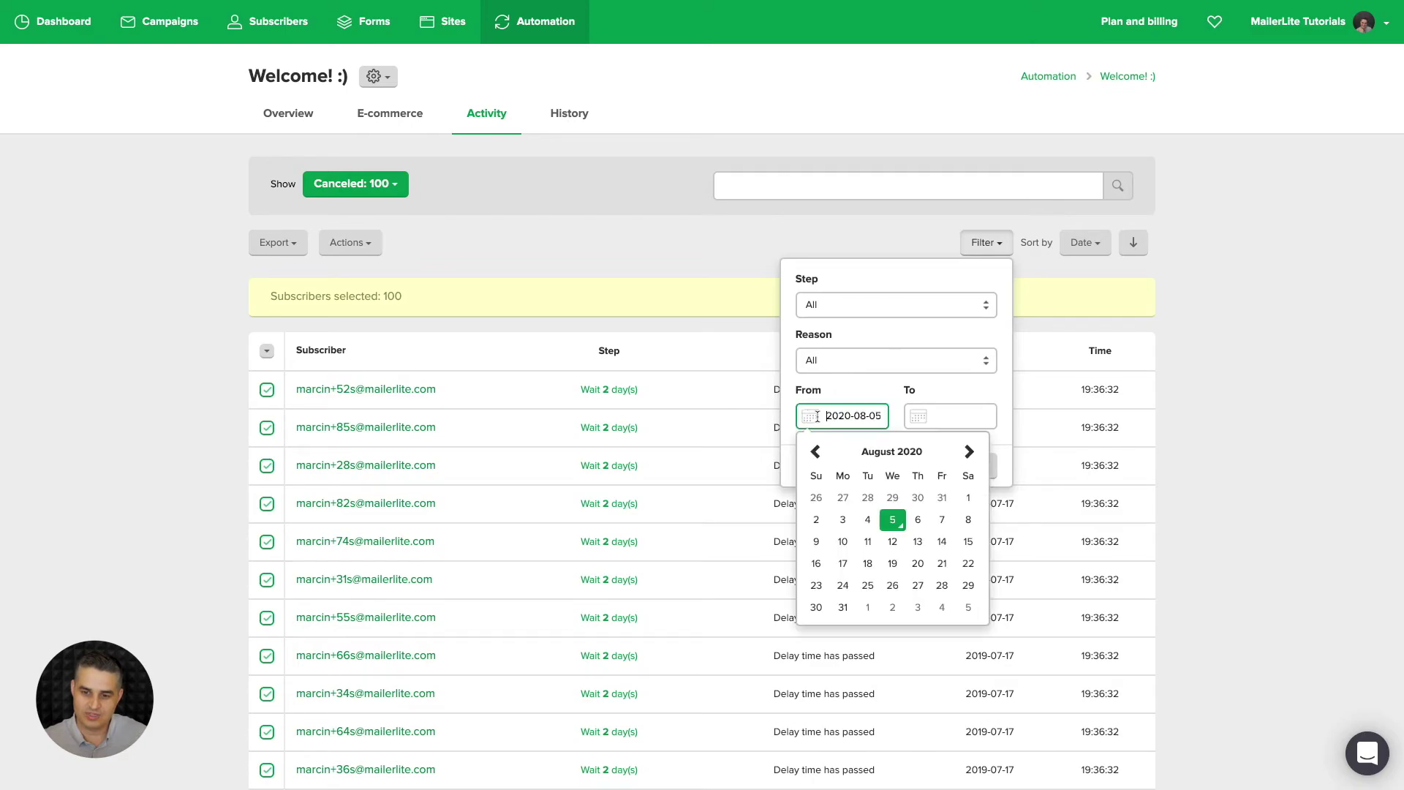
{"action": "left_click", "coordinate": [965, 418]}
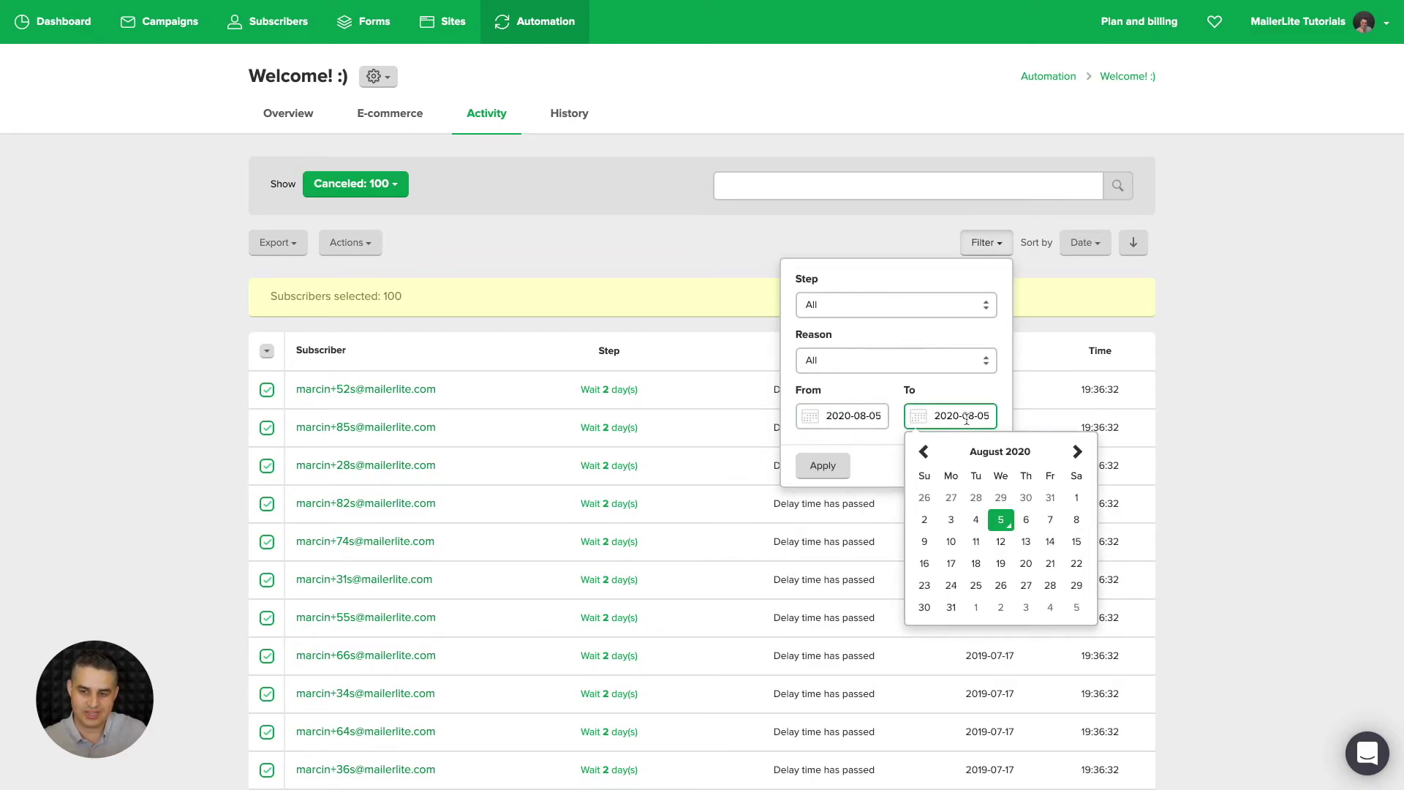
{"action": "left_click", "coordinate": [973, 393]}
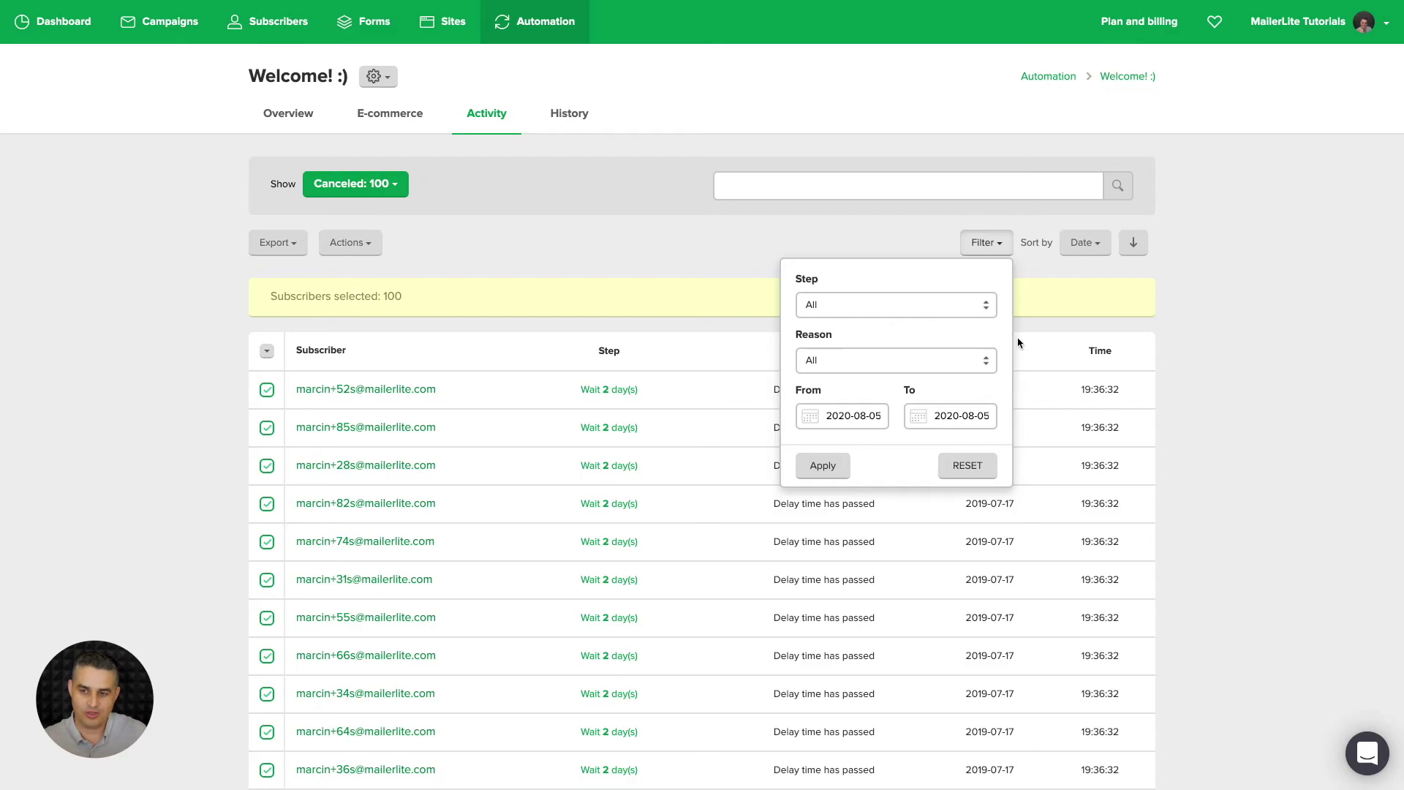
{"action": "left_click", "coordinate": [1073, 269]}
Step: Sort the activity list by date ascending, keeping the Canceled status view
{"action": "left_click", "coordinate": [1084, 241]}
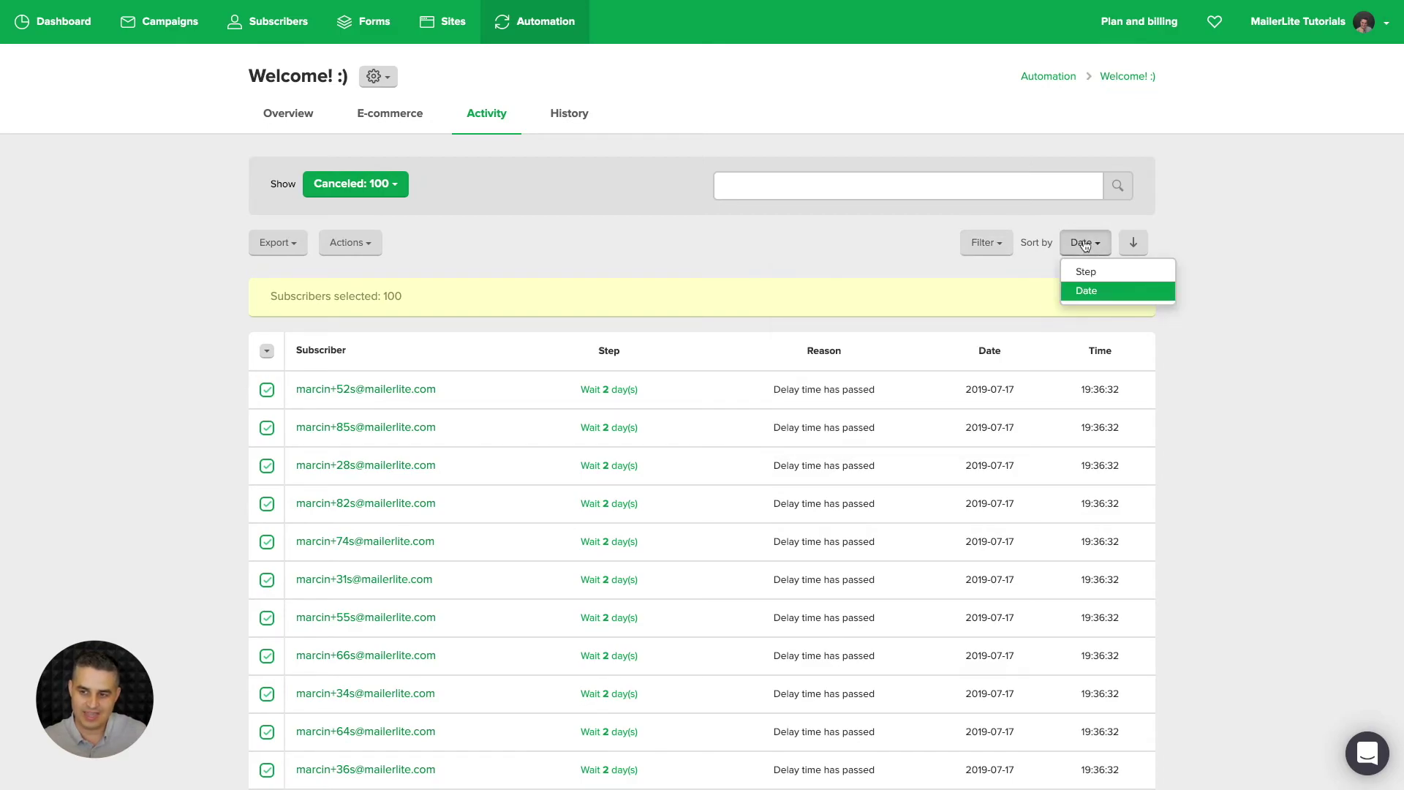
{"action": "left_click", "coordinate": [1170, 242]}
{"action": "left_click", "coordinate": [1134, 249]}
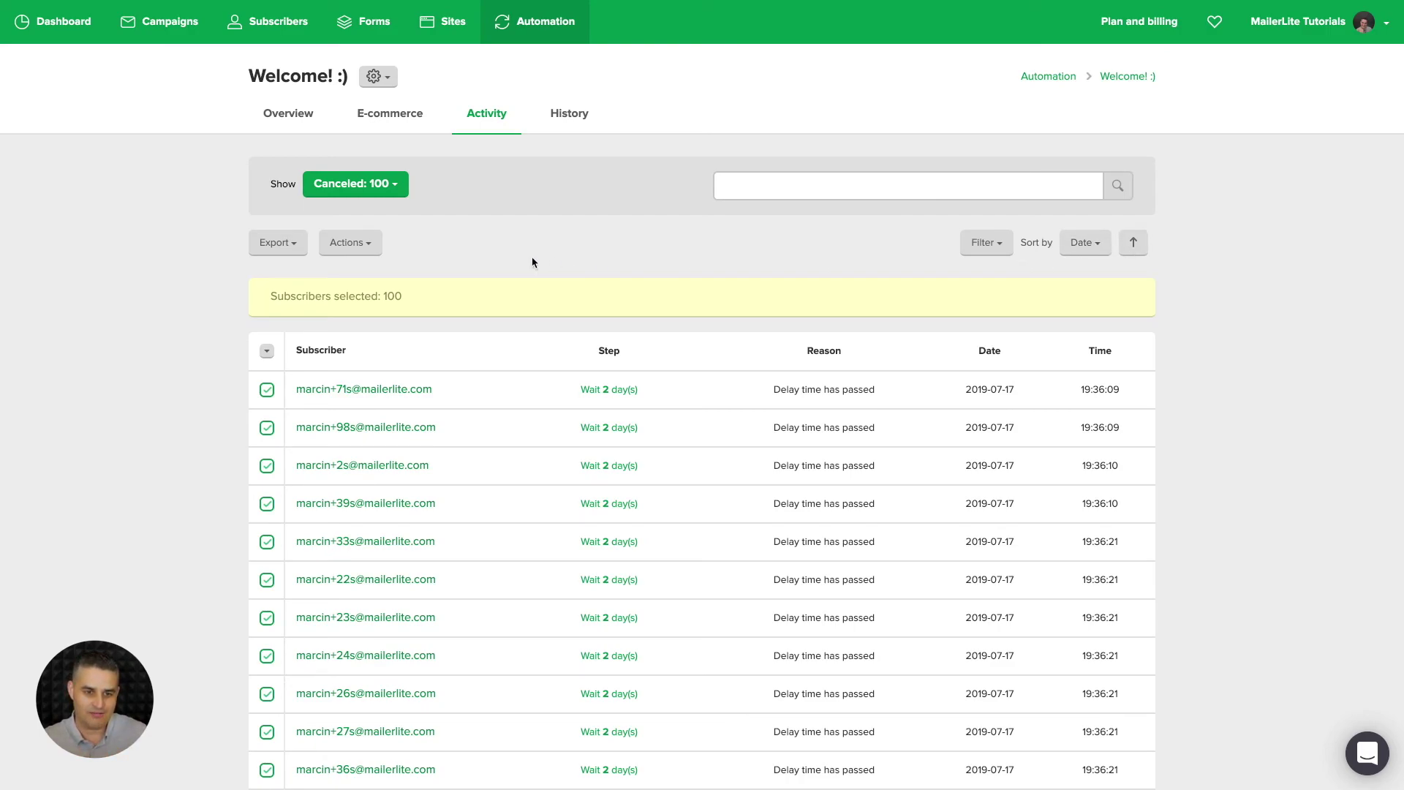
{"action": "left_click", "coordinate": [292, 243]}
{"action": "left_click", "coordinate": [436, 238]}
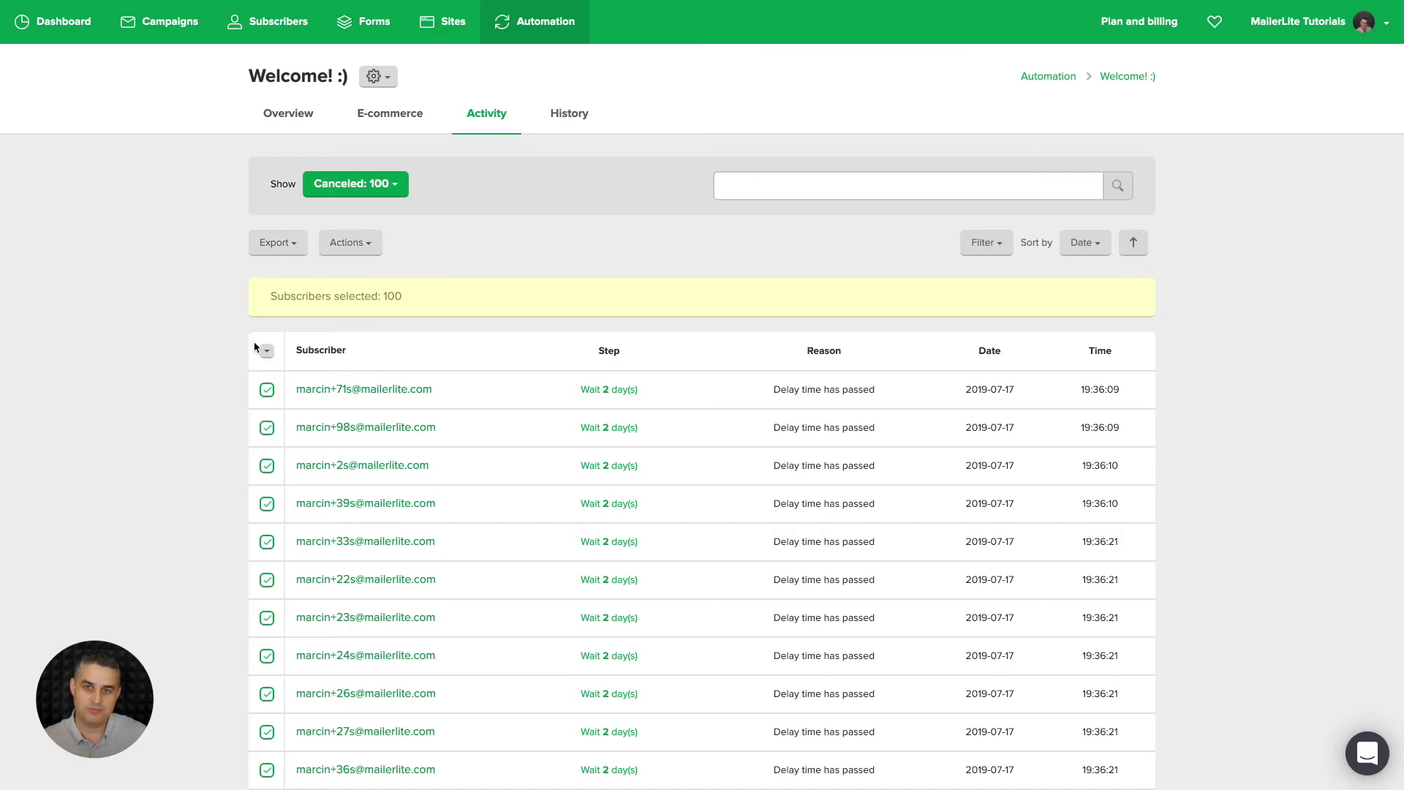
{"action": "left_click", "coordinate": [374, 190]}
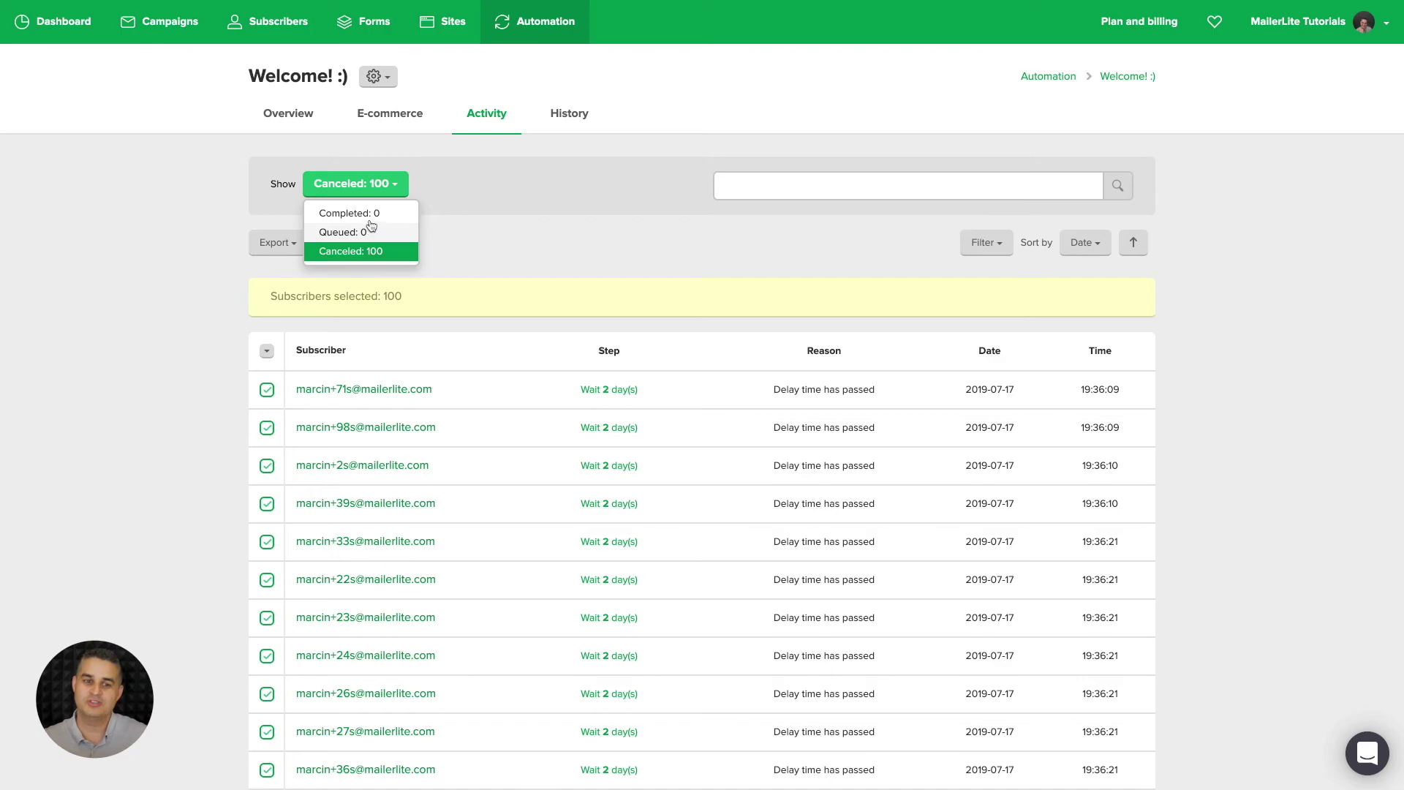
{"action": "left_click", "coordinate": [567, 240]}
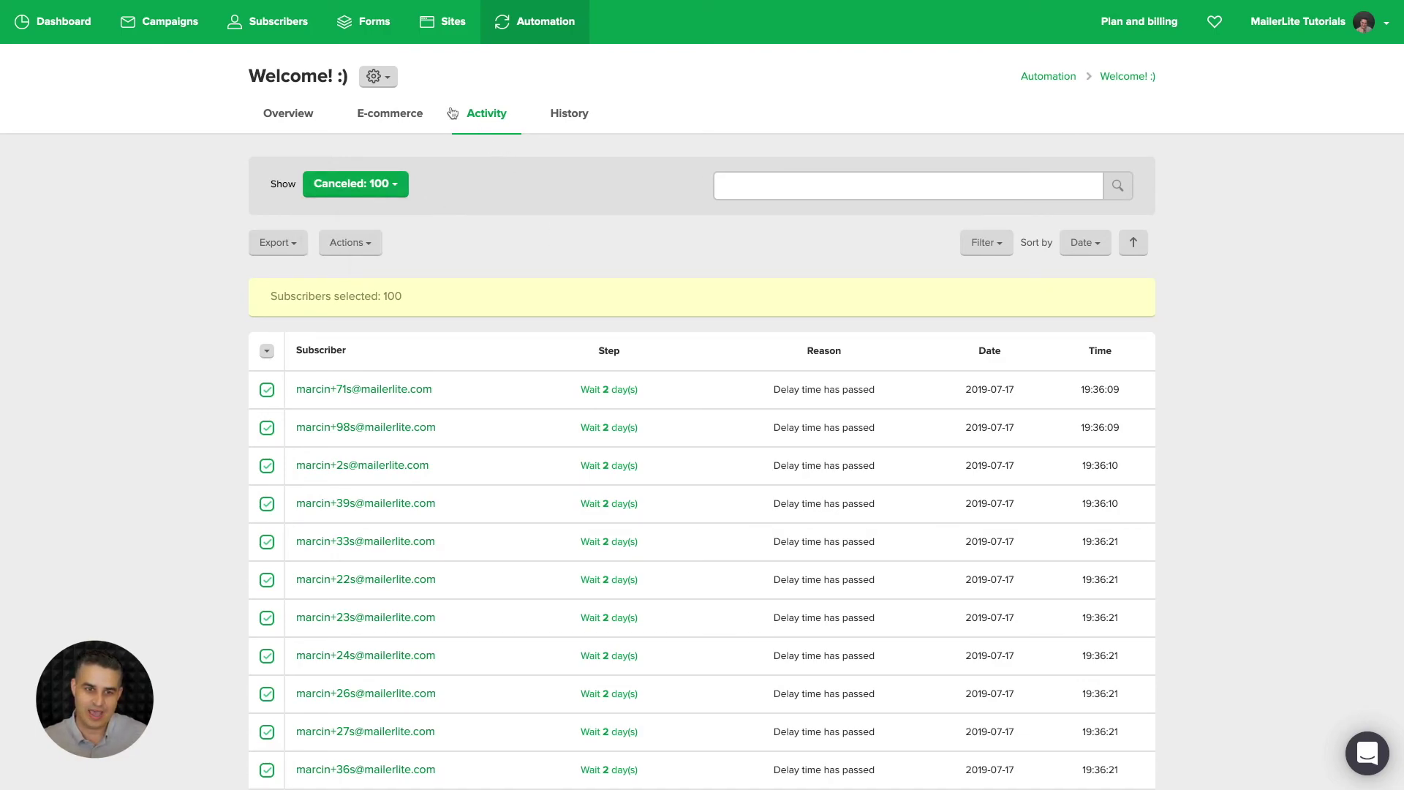
Step: Open the Welcome! :) workflow in the editor from its gear menu's Edit option
{"action": "left_click", "coordinate": [378, 77]}
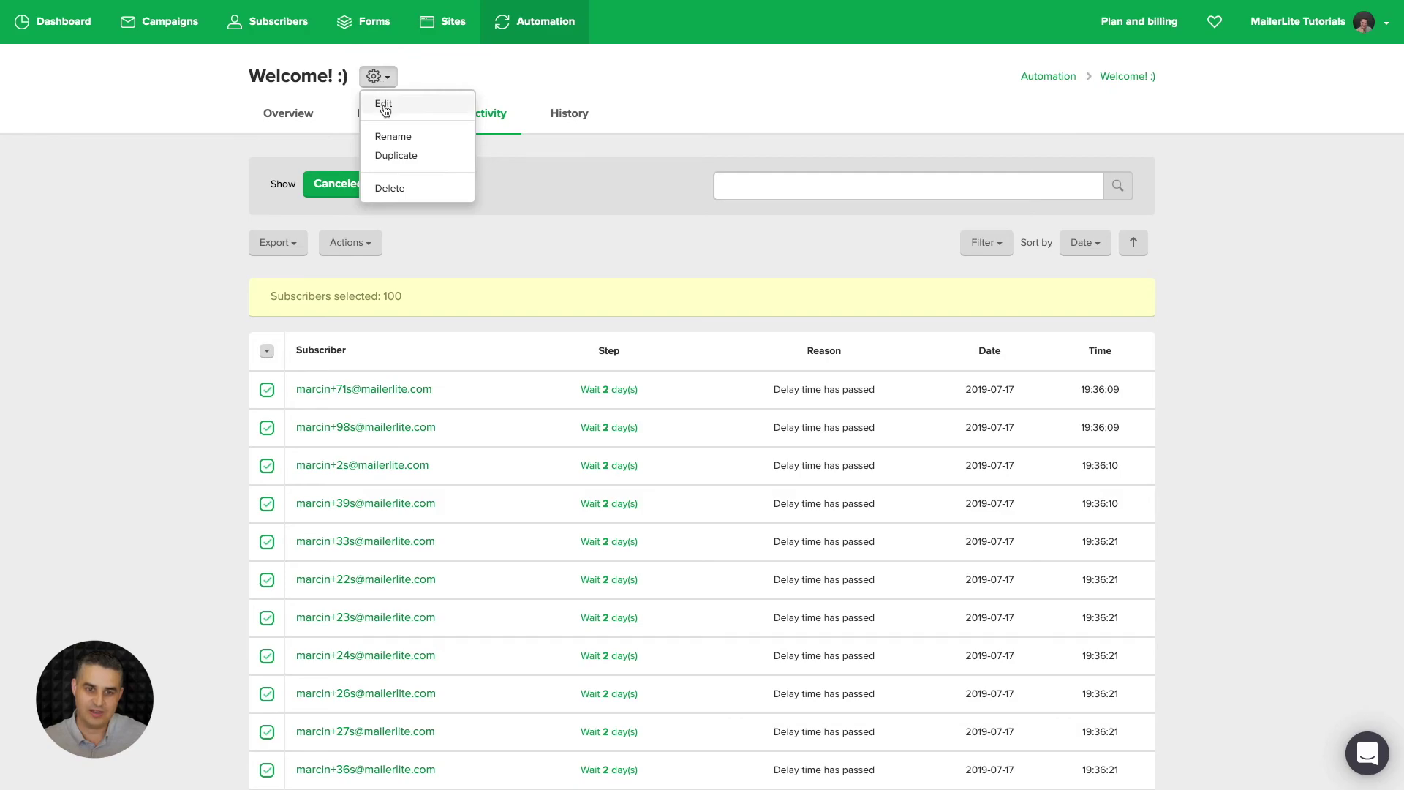
{"action": "left_click", "coordinate": [395, 109]}
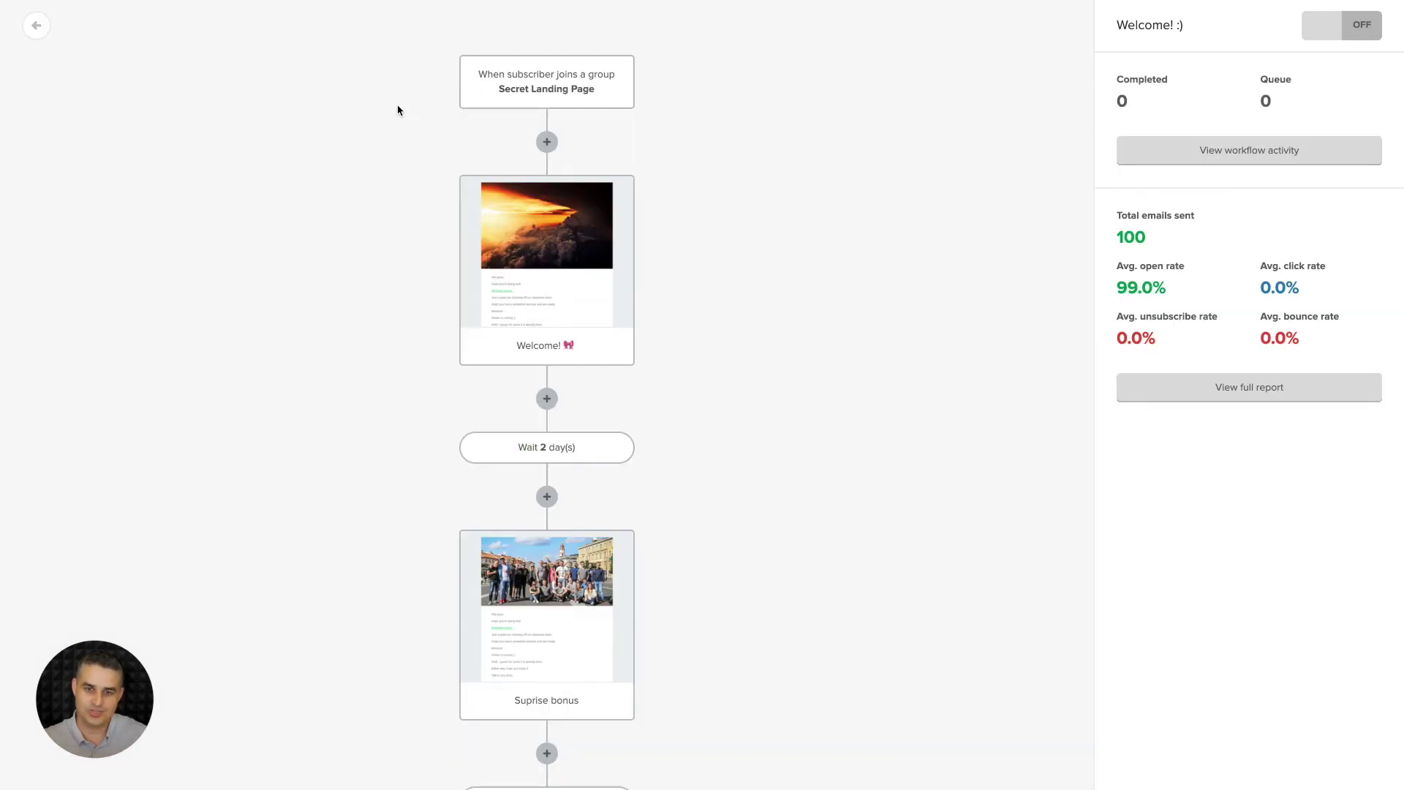